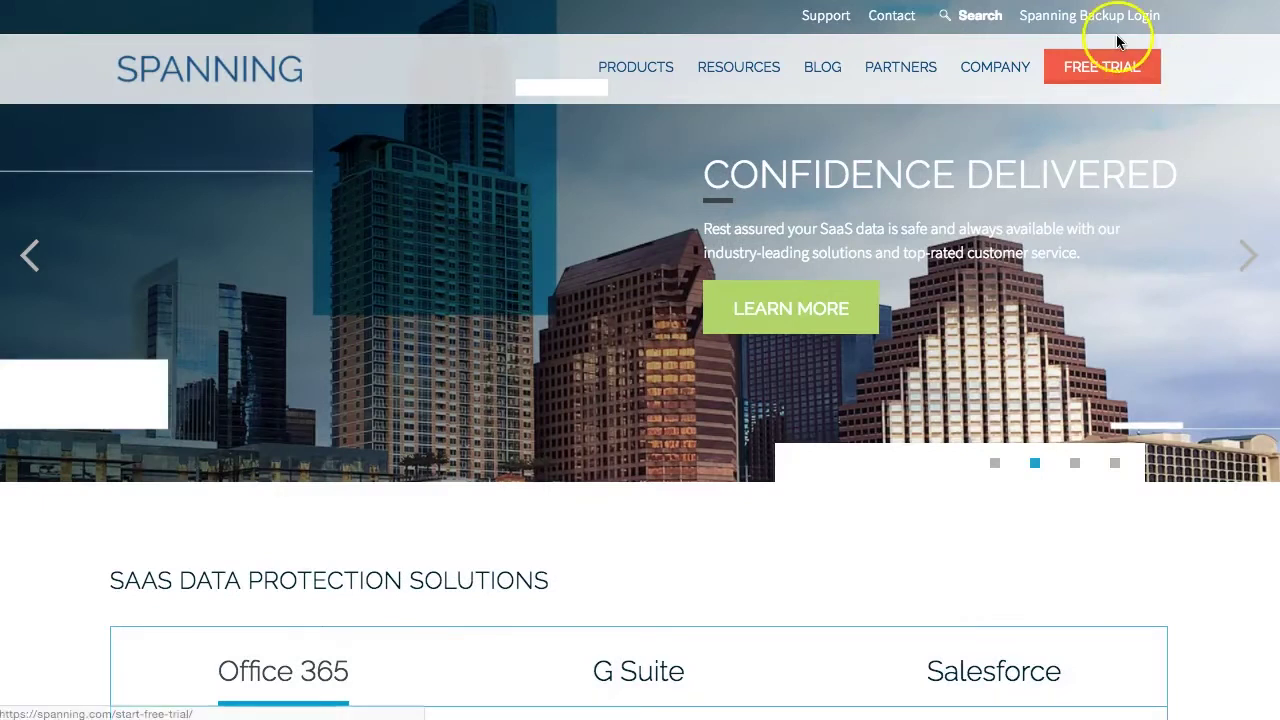
# Go to the Spanning Backup Login page from the homepage's top bar
pyautogui.click(1100, 24)
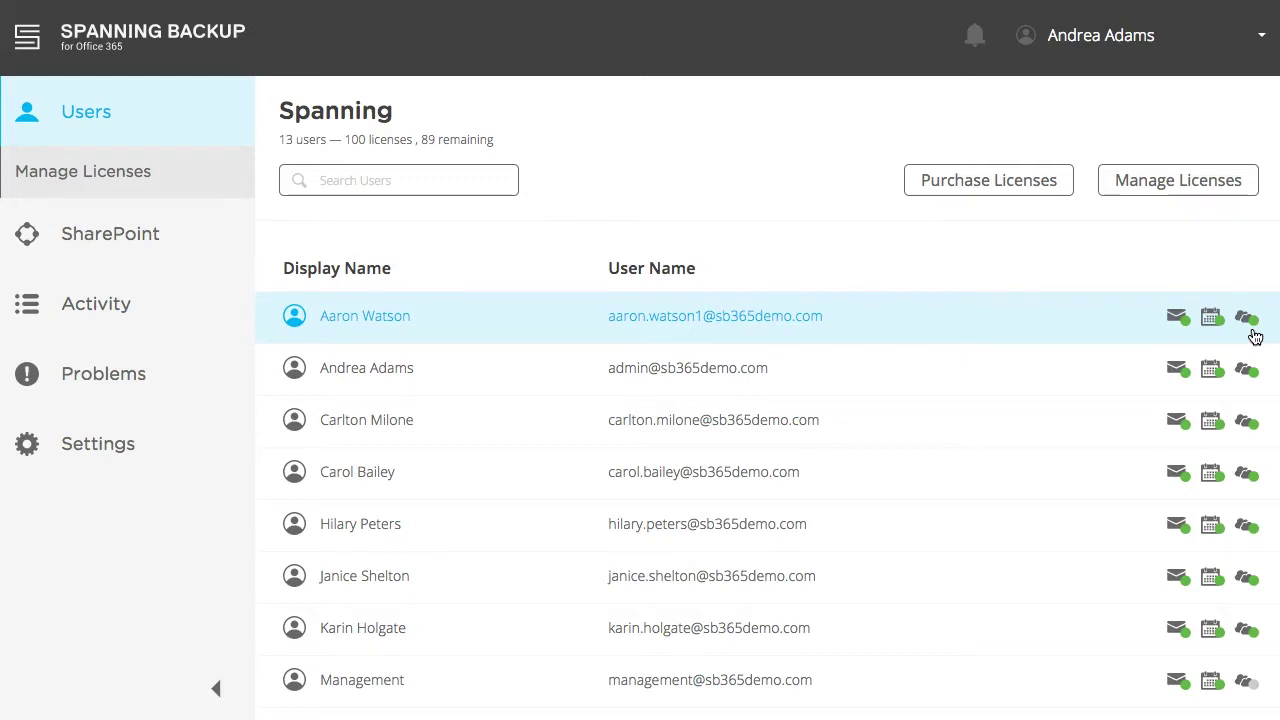
# Expand the admin user's row and run Back Up Now for an immediate manual backup
pyautogui.click(946, 380)
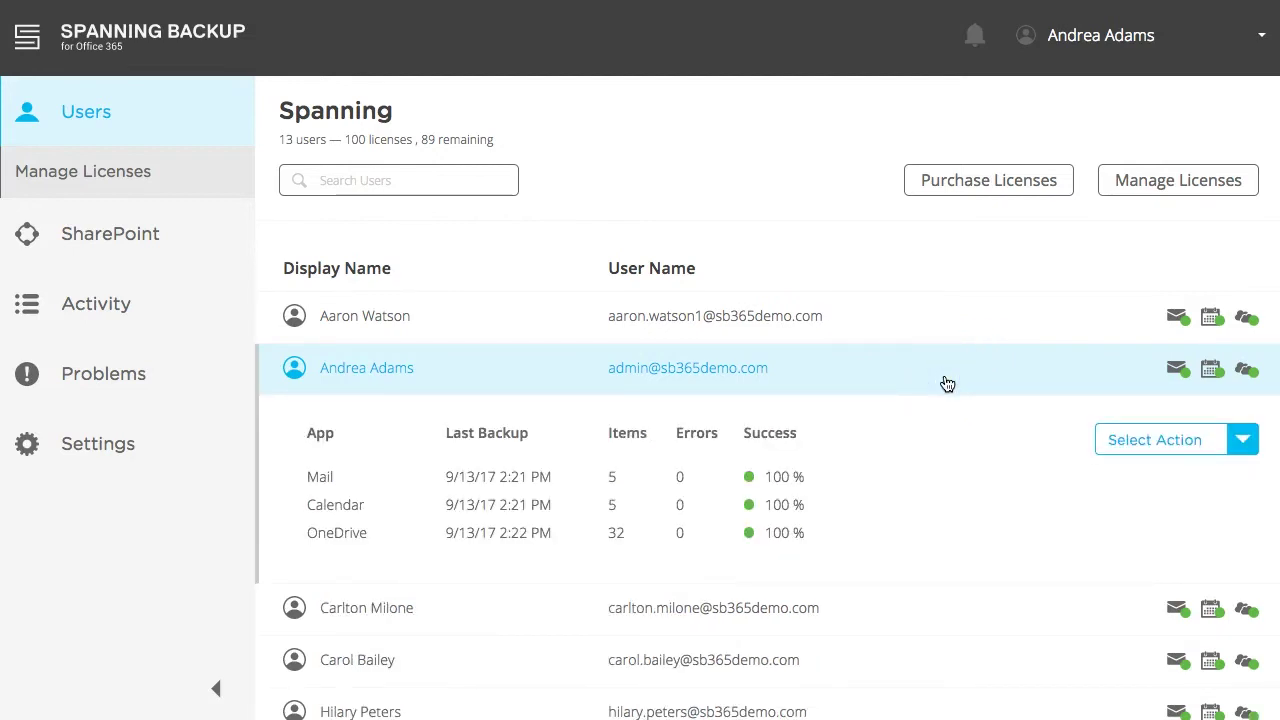
pyautogui.click(660, 443)
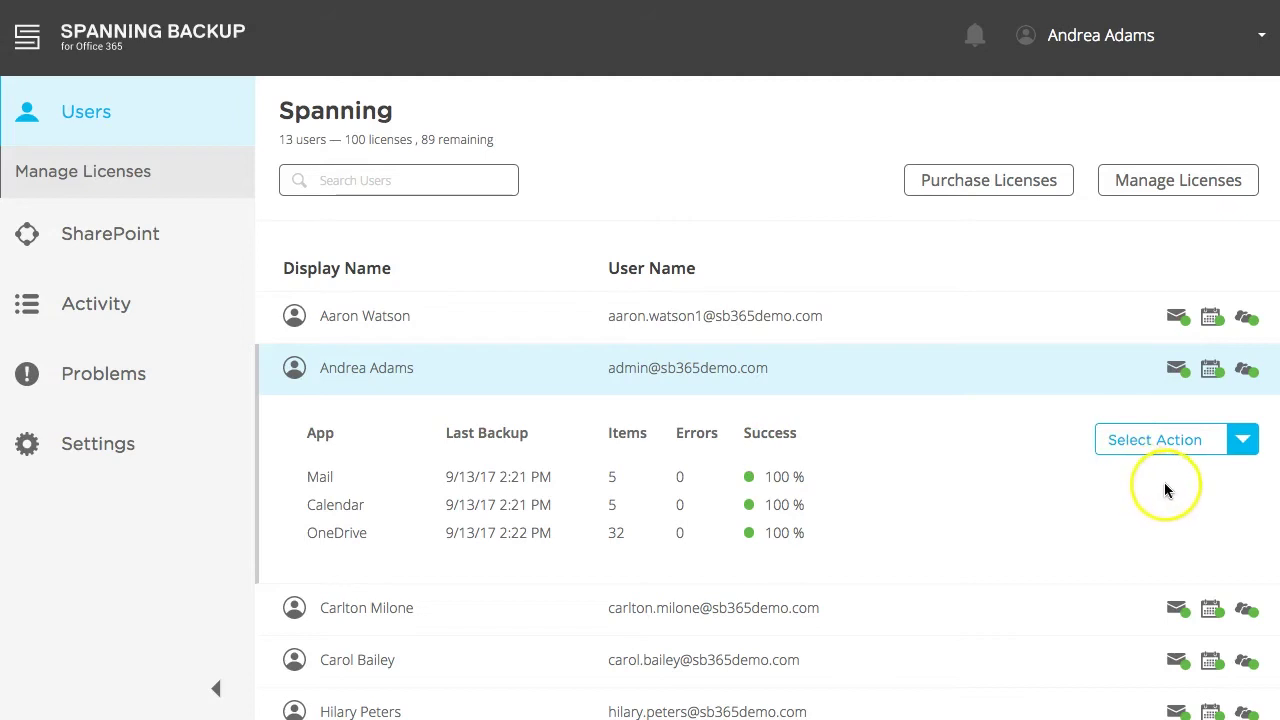
pyautogui.click(1192, 447)
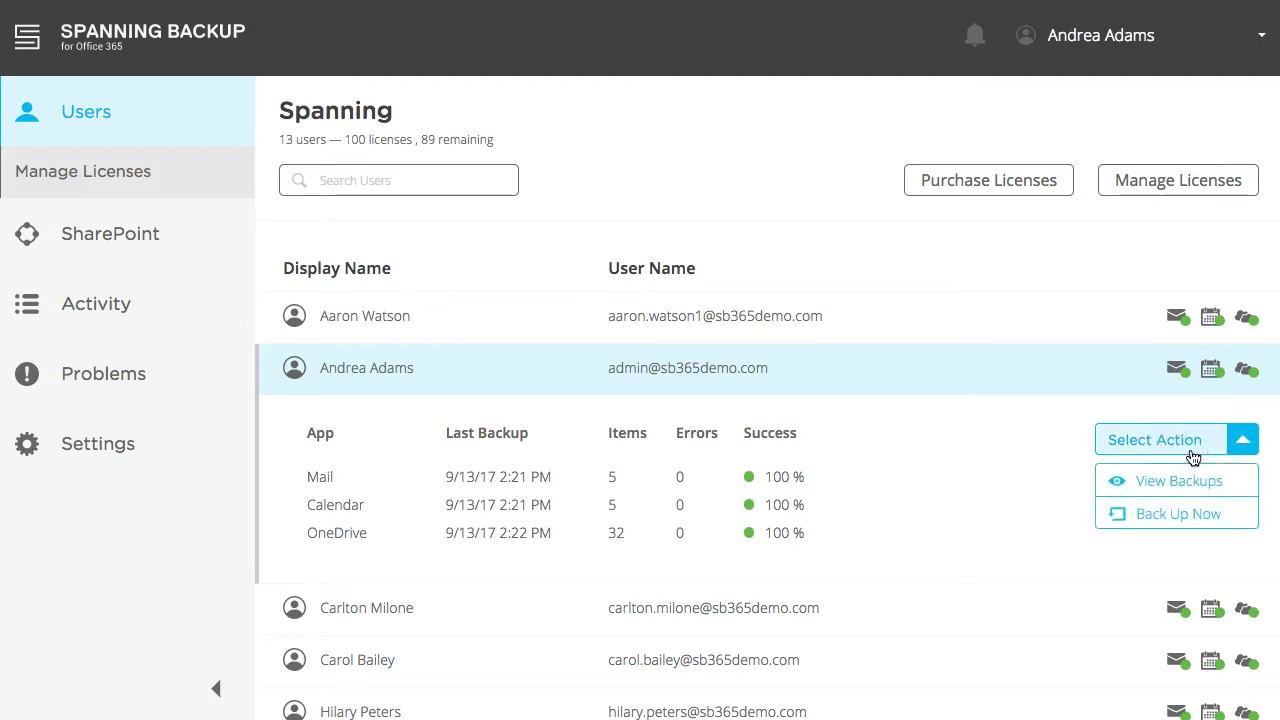
pyautogui.click(1190, 514)
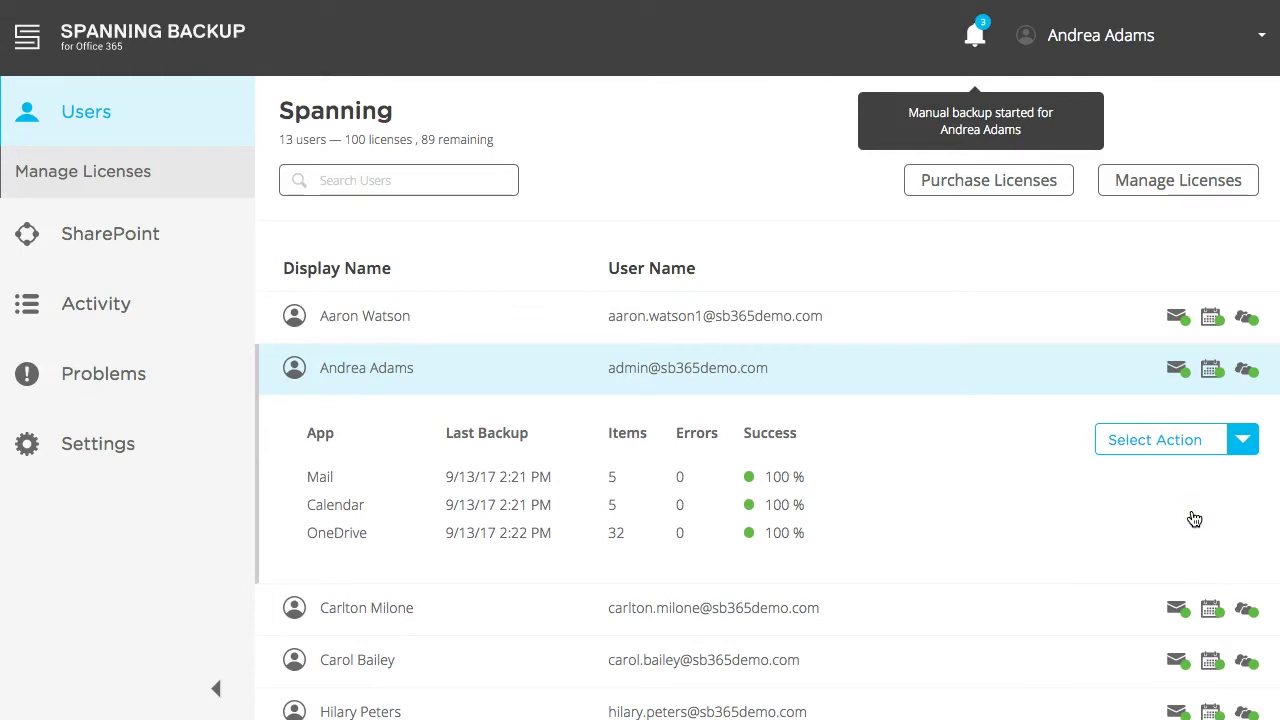
pyautogui.click(1160, 274)
# In Manage Licenses, license the unlicensed user, block another user, and refresh the list
pyautogui.click(1160, 189)
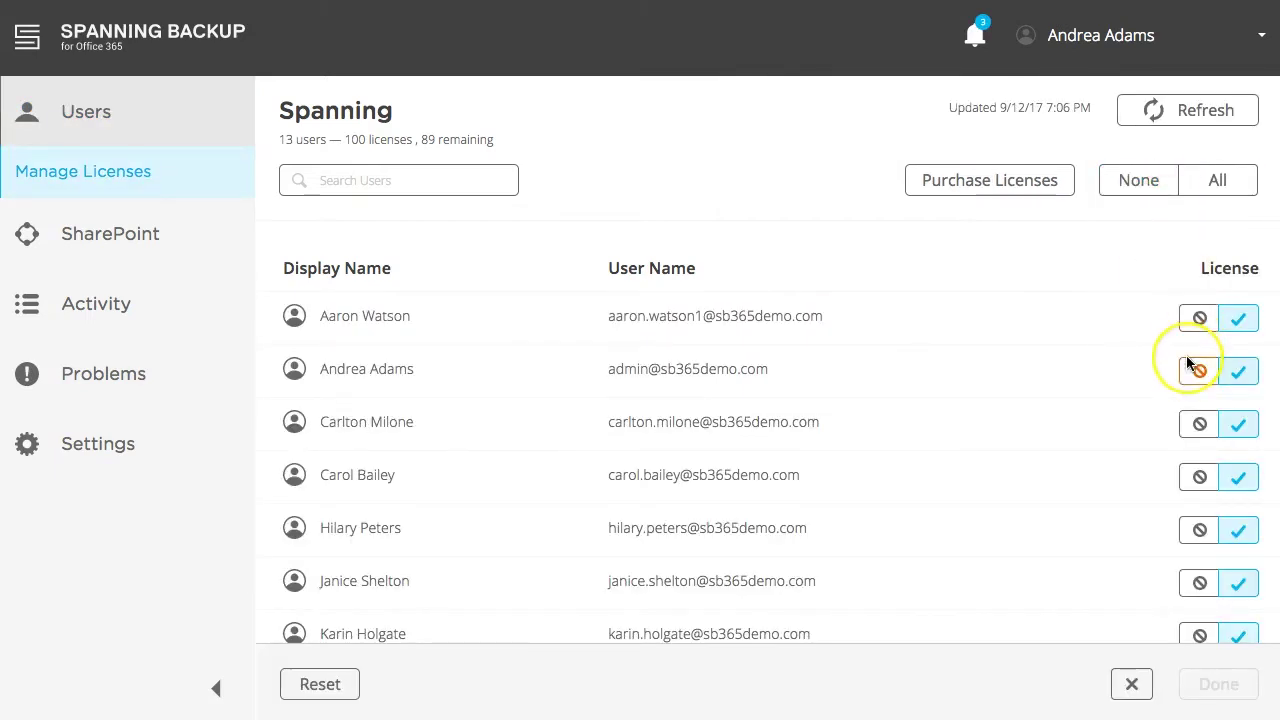
pyautogui.scroll(-5, 1186, 355)
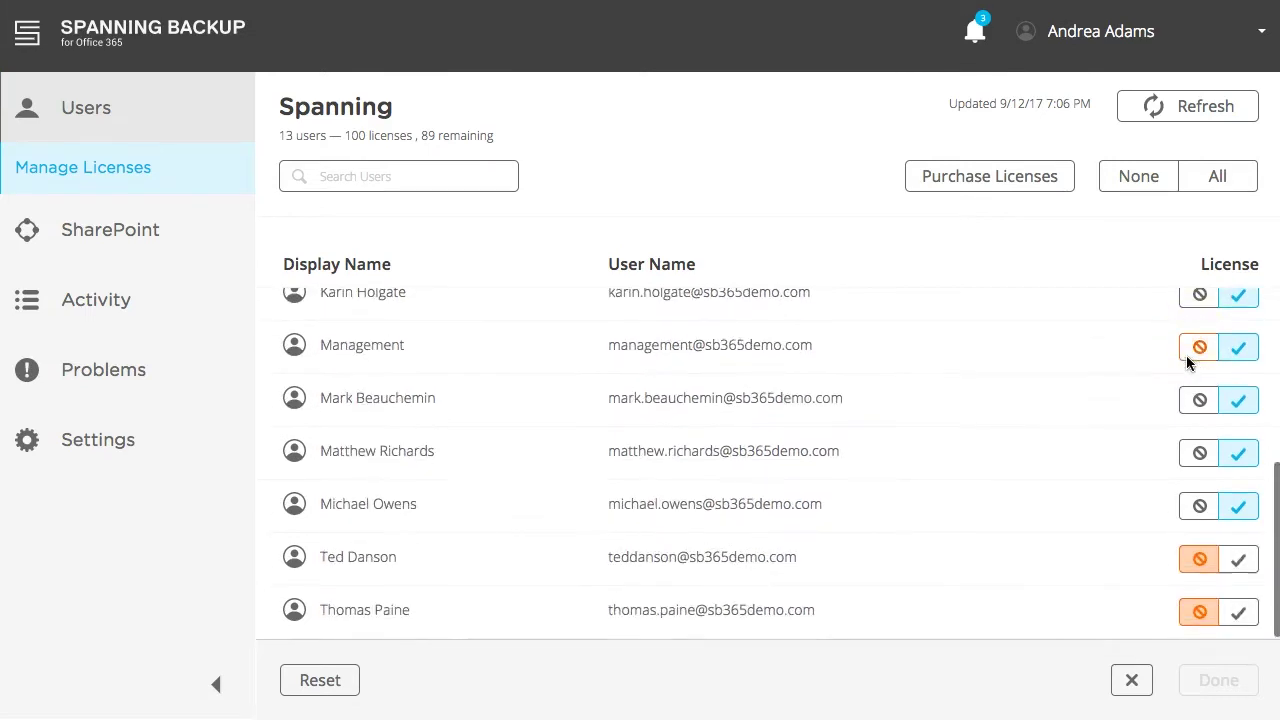
pyautogui.click(1238, 562)
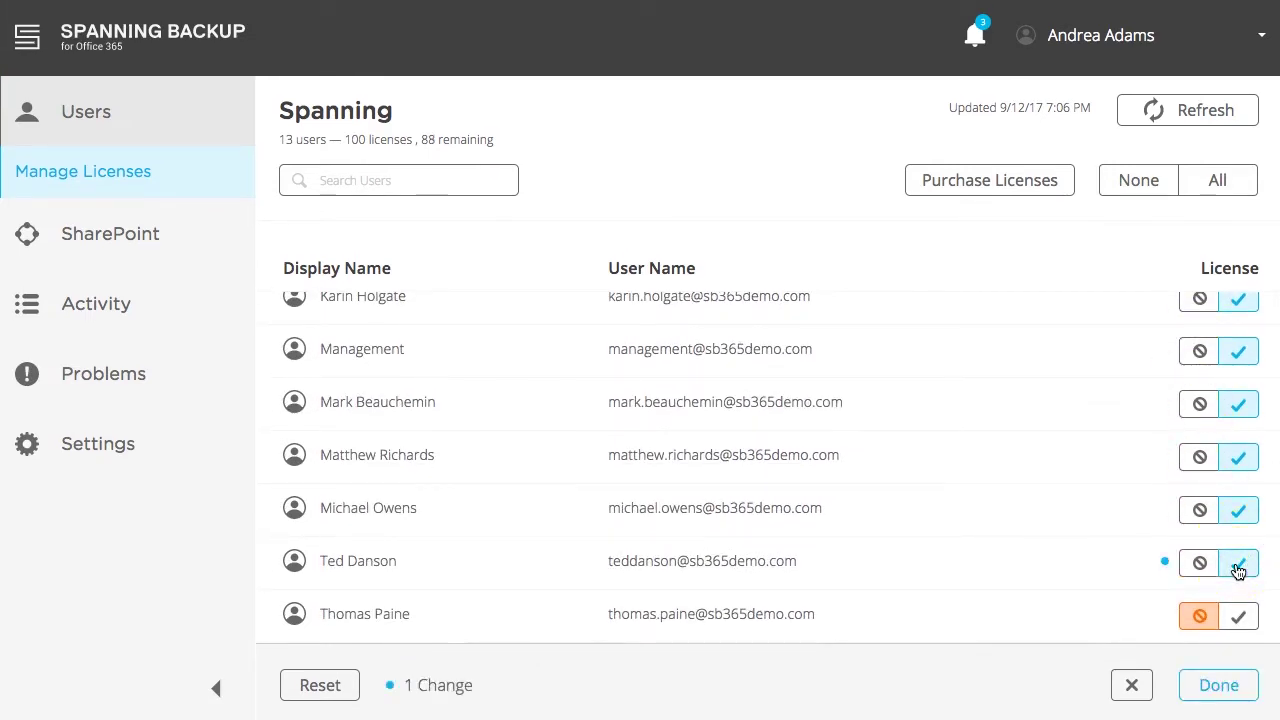
pyautogui.click(1199, 512)
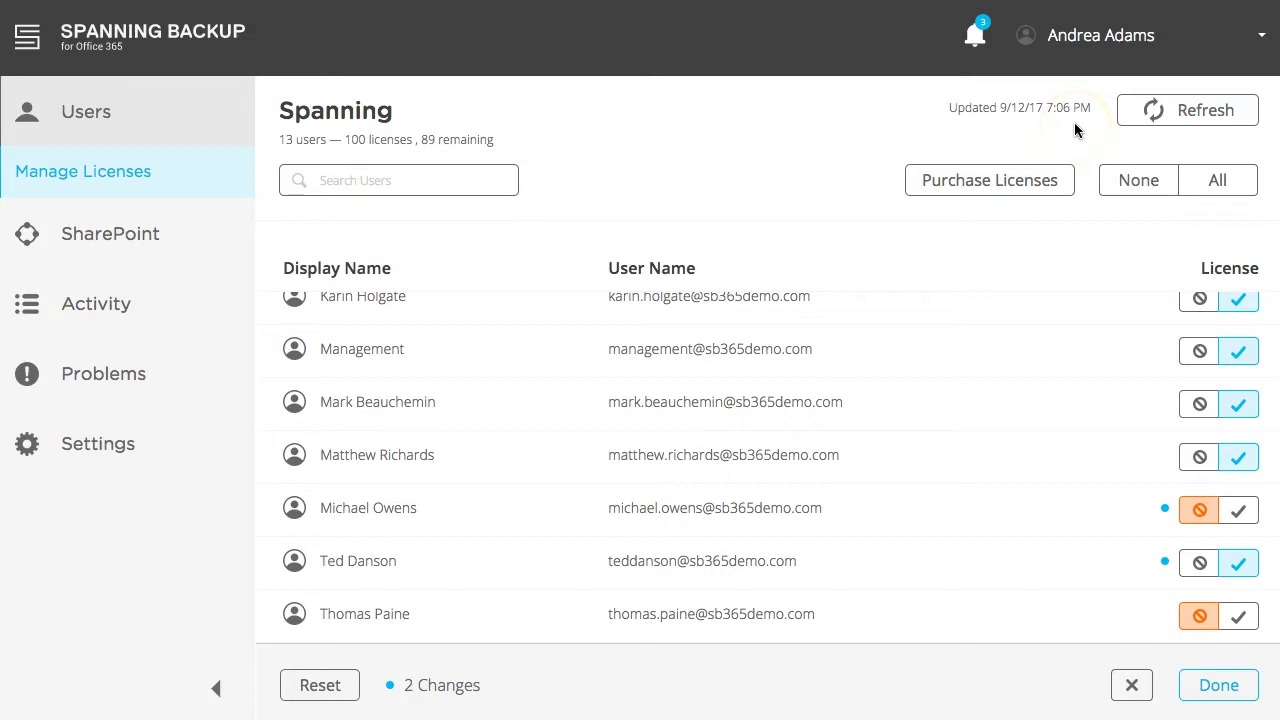
pyautogui.click(1178, 120)
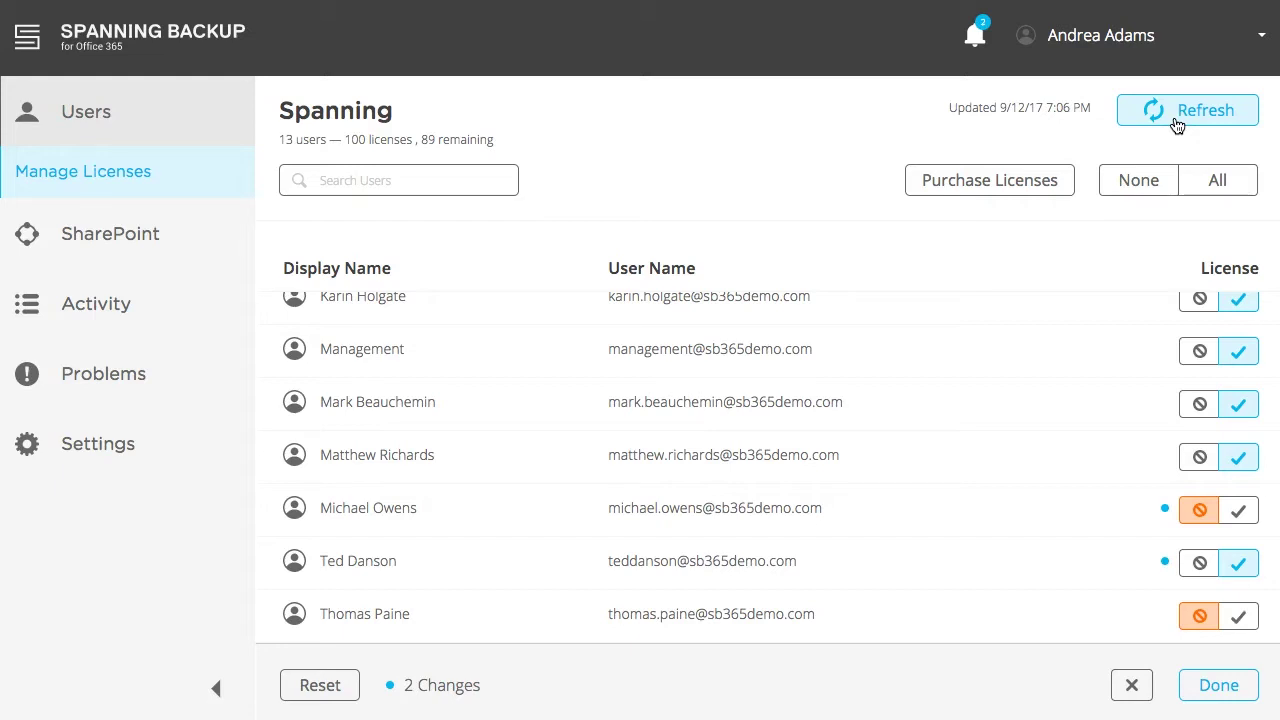
# Open the admin user's backups via View Backups and load the Sep 12, 2017 7:33 AM snapshot
pyautogui.click(181, 121)
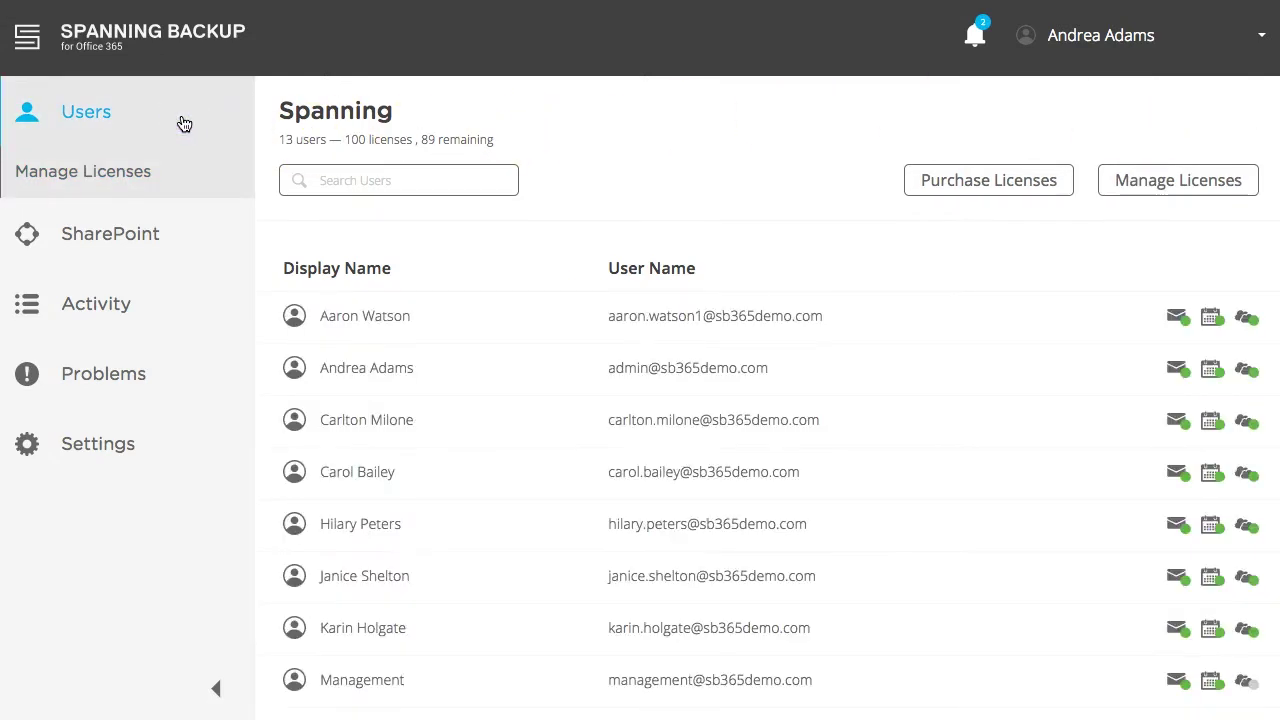
pyautogui.click(820, 374)
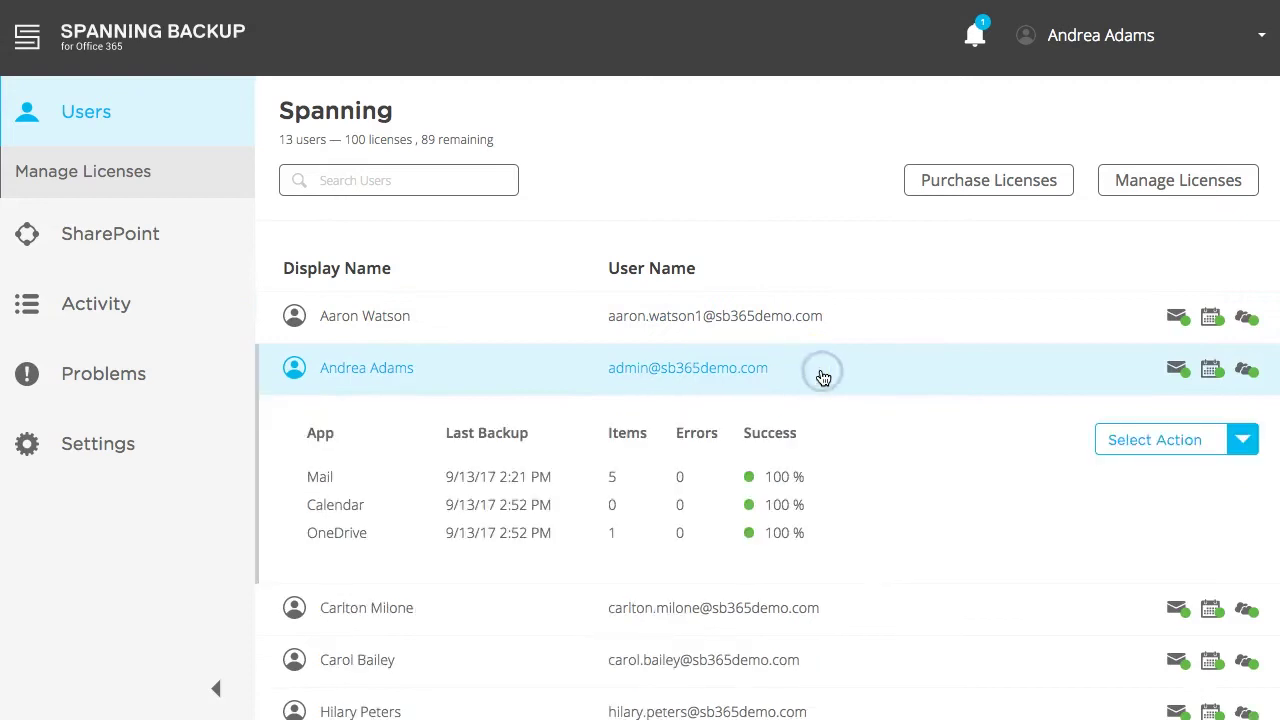
pyautogui.click(1130, 443)
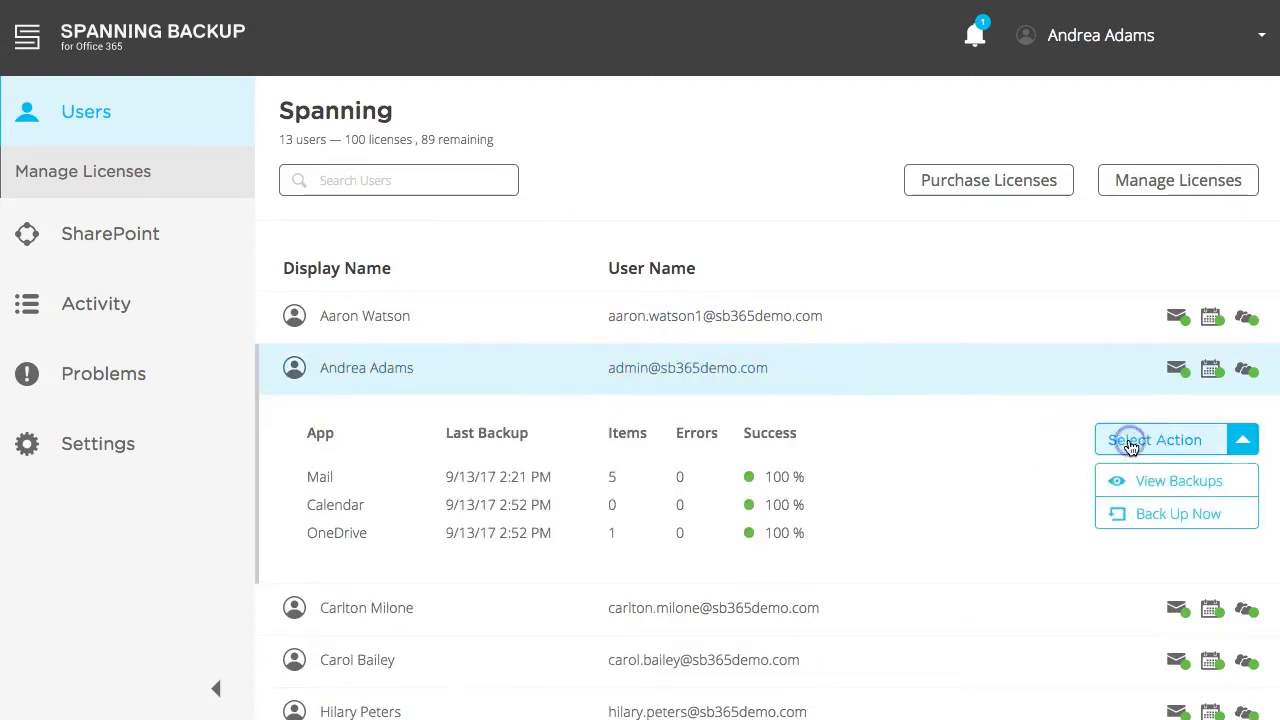
pyautogui.click(1147, 485)
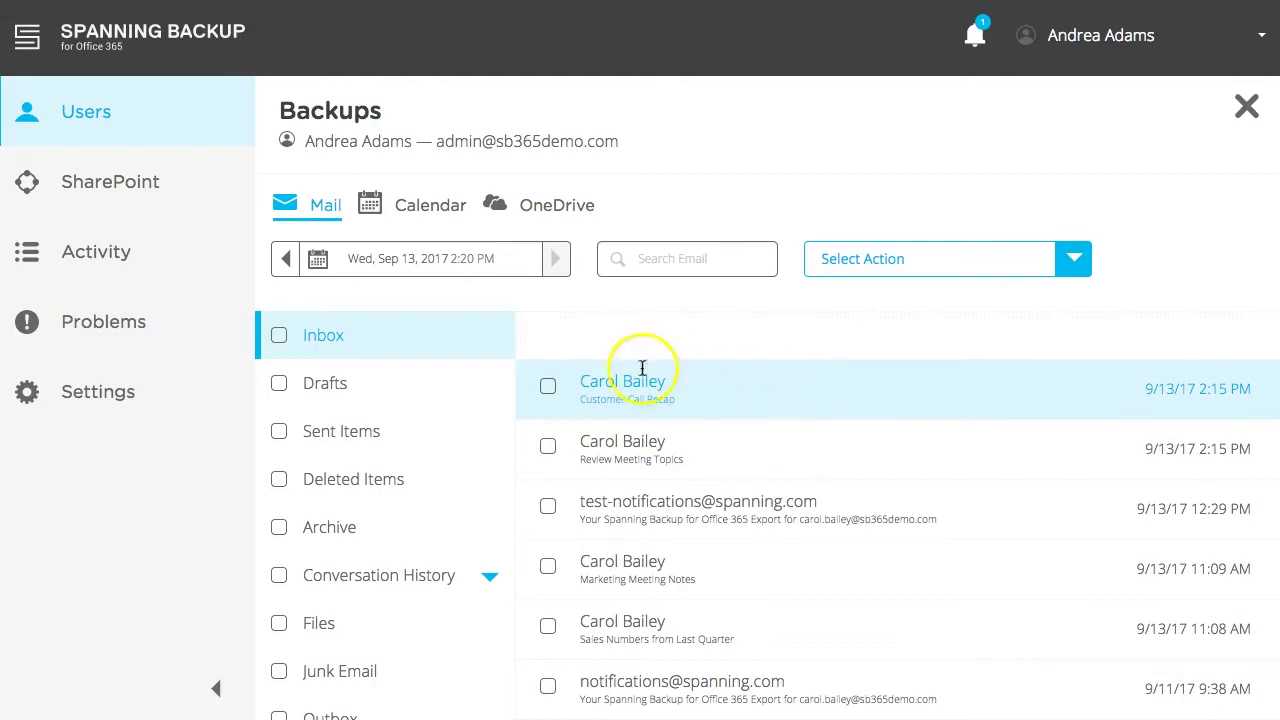
pyautogui.click(462, 270)
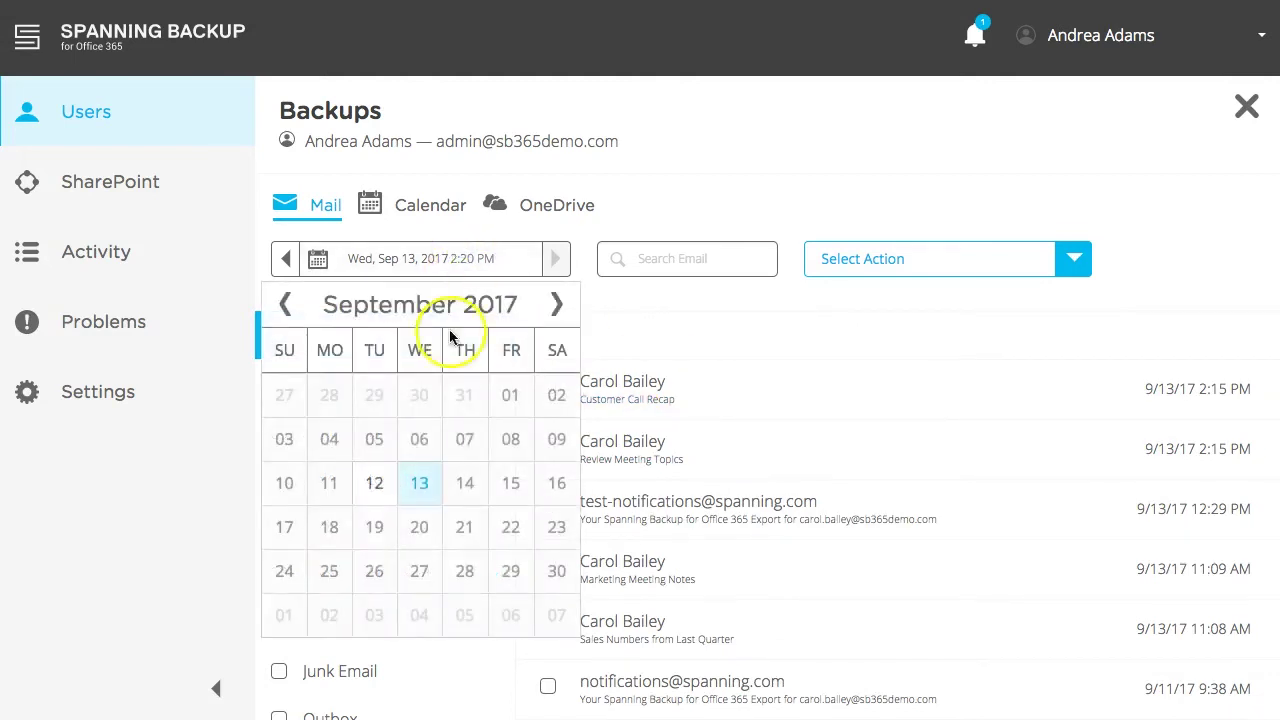
pyautogui.click(374, 483)
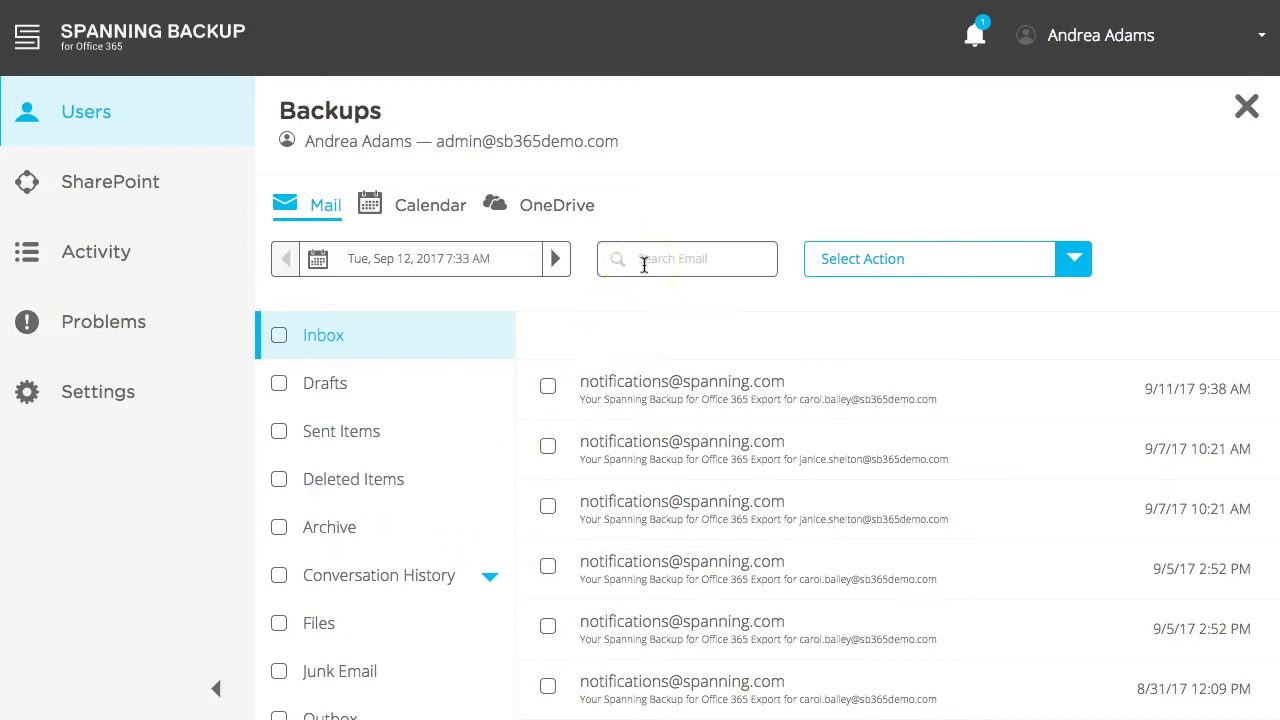
# Mark the Inbox, Drafts and Sent Items folders for restore
pyautogui.click(548, 385)
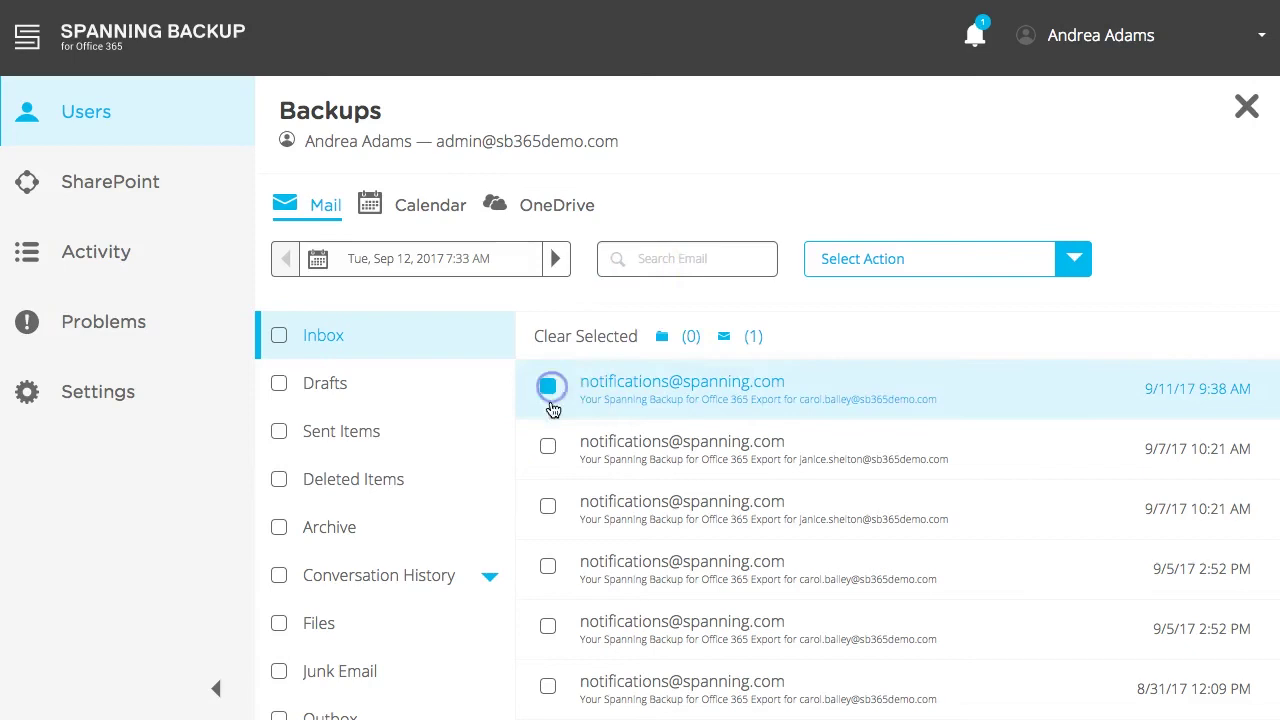
pyautogui.click(548, 448)
pyautogui.click(279, 383)
pyautogui.click(280, 433)
pyautogui.click(279, 338)
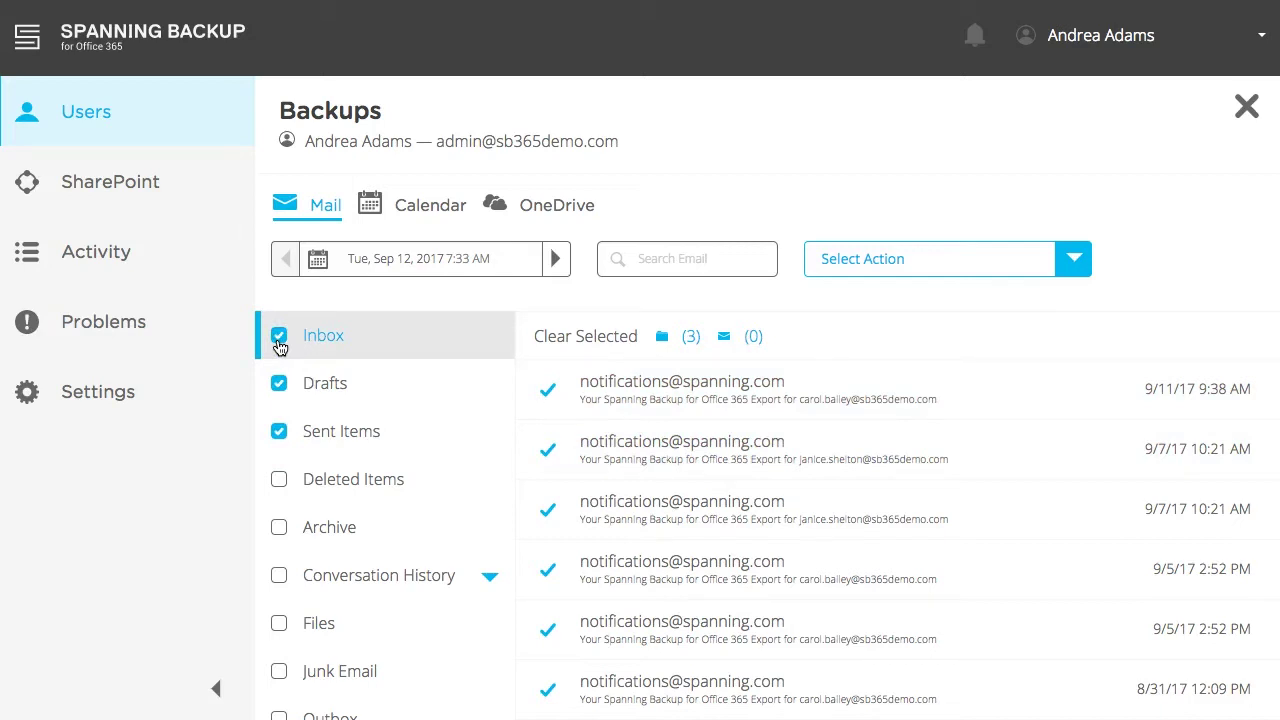
# Choose Restore (3) from Select Action for the marked folders
pyautogui.click(932, 271)
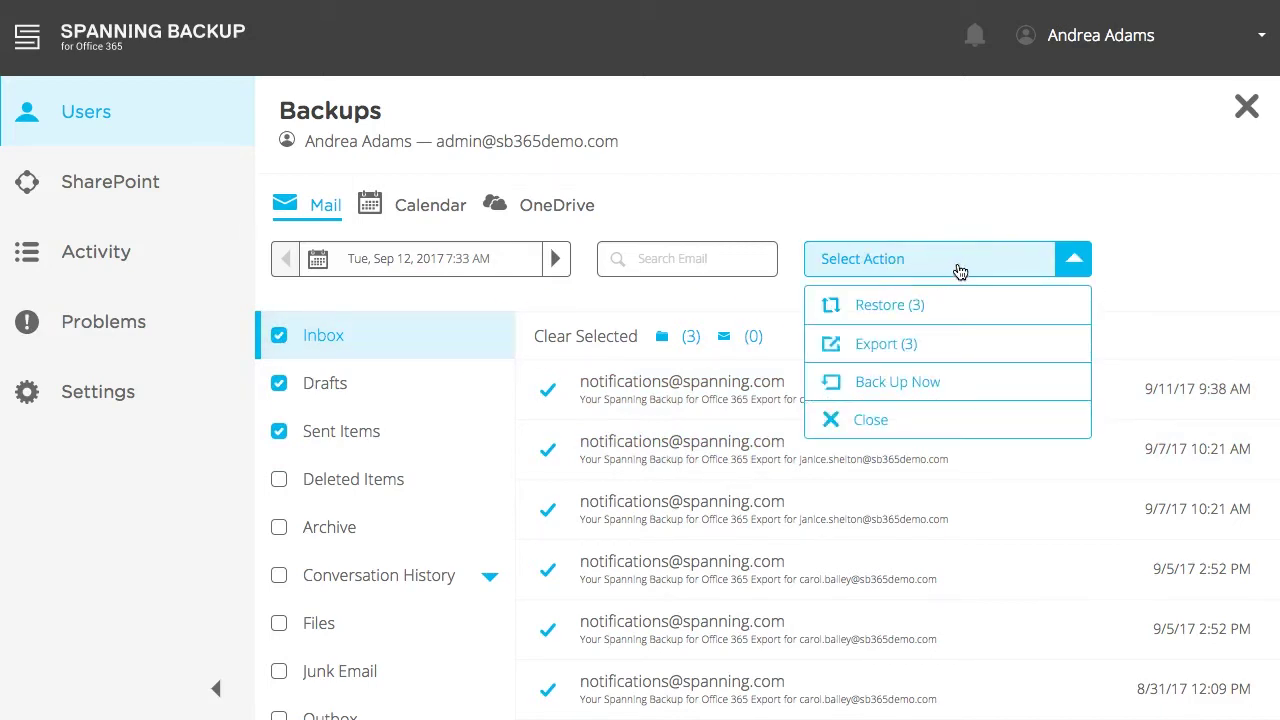
pyautogui.click(962, 295)
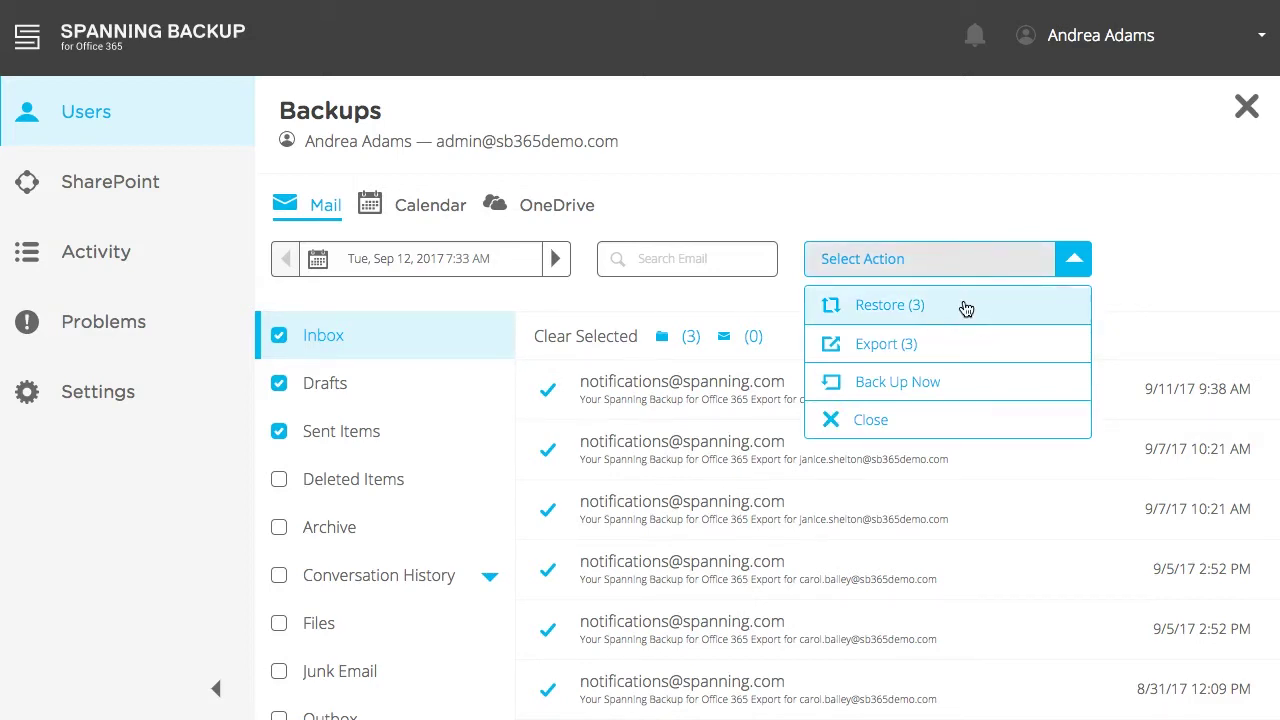
pyautogui.click(962, 335)
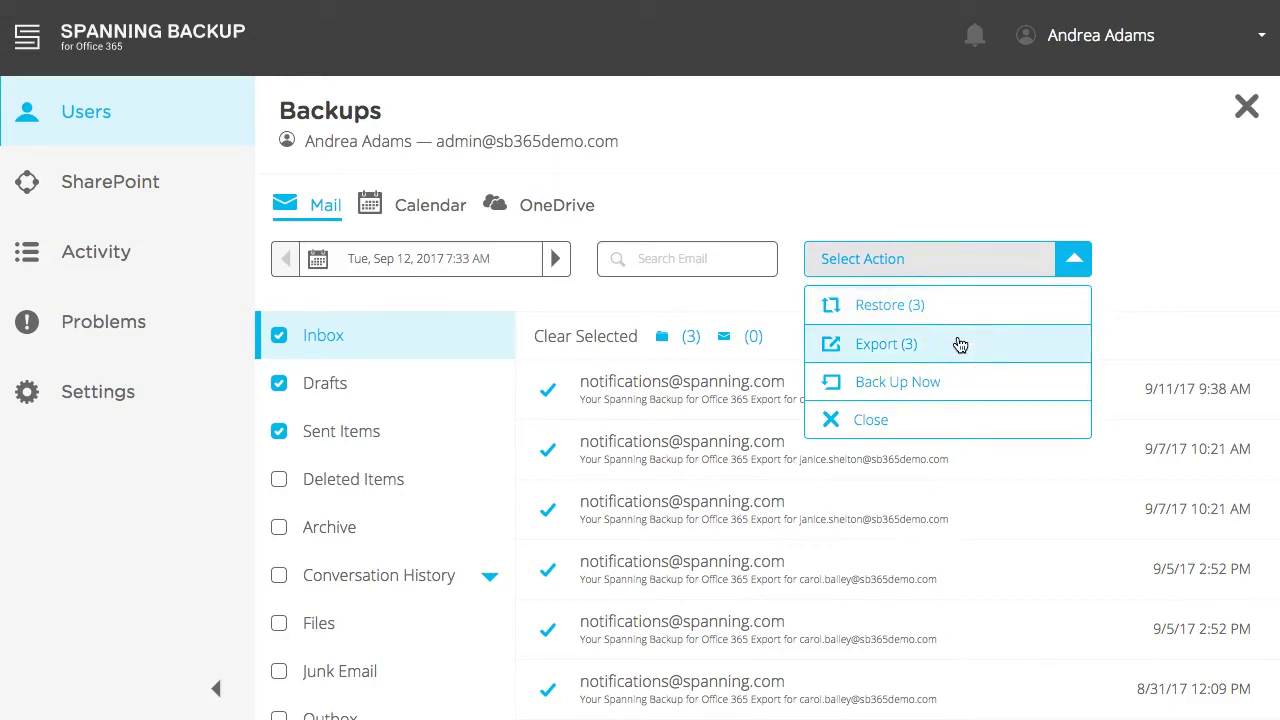
pyautogui.click(960, 307)
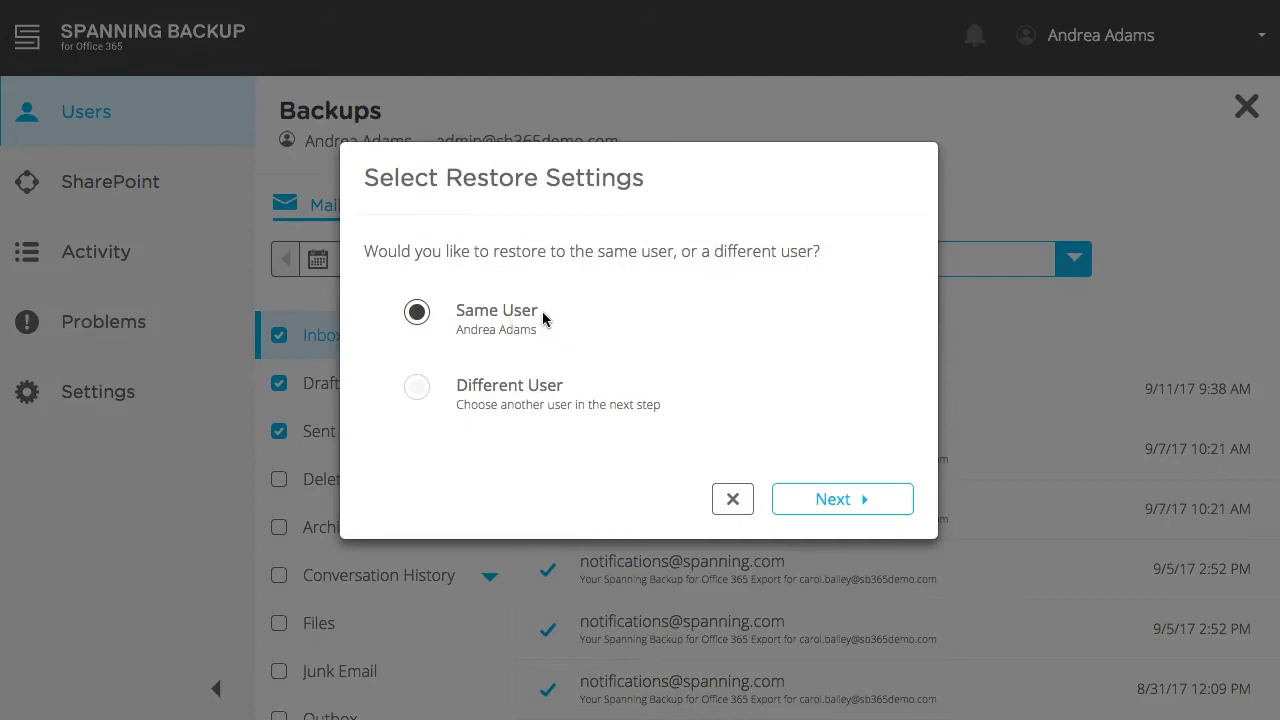
# Choose Different User, pick the target mailbox, and launch the restore of the 3 mail items
pyautogui.click(418, 393)
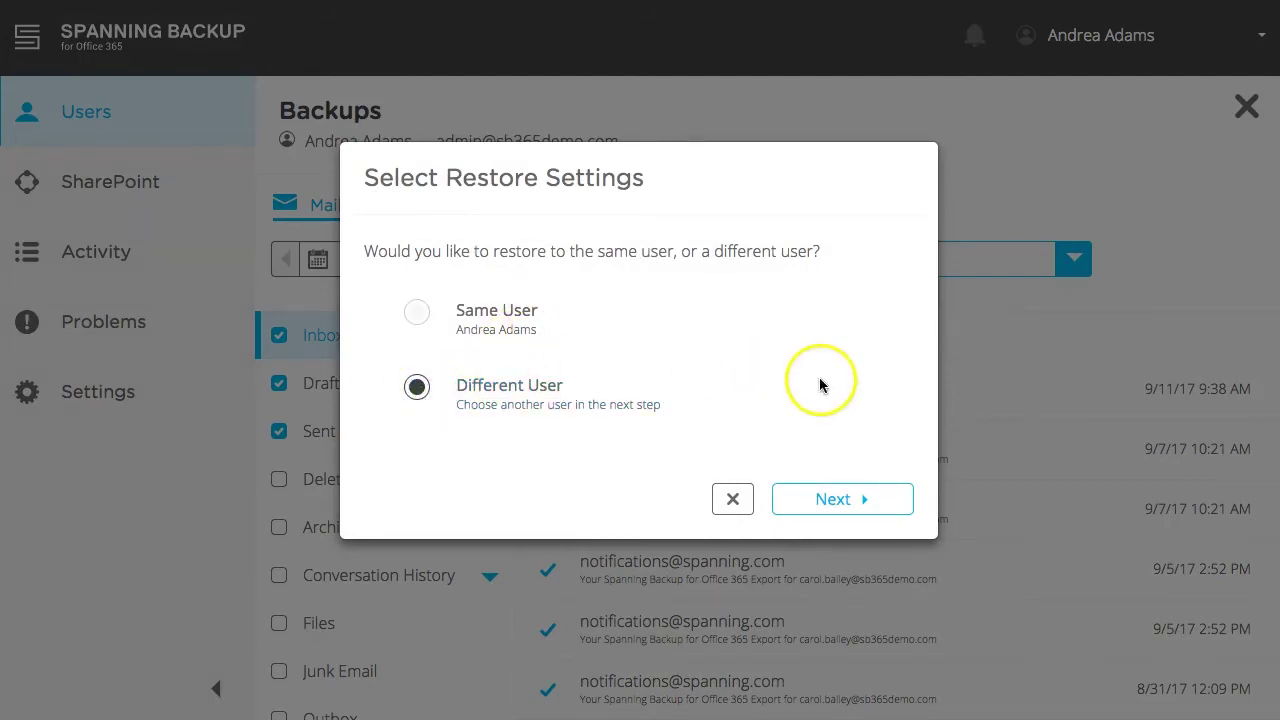
pyautogui.click(840, 500)
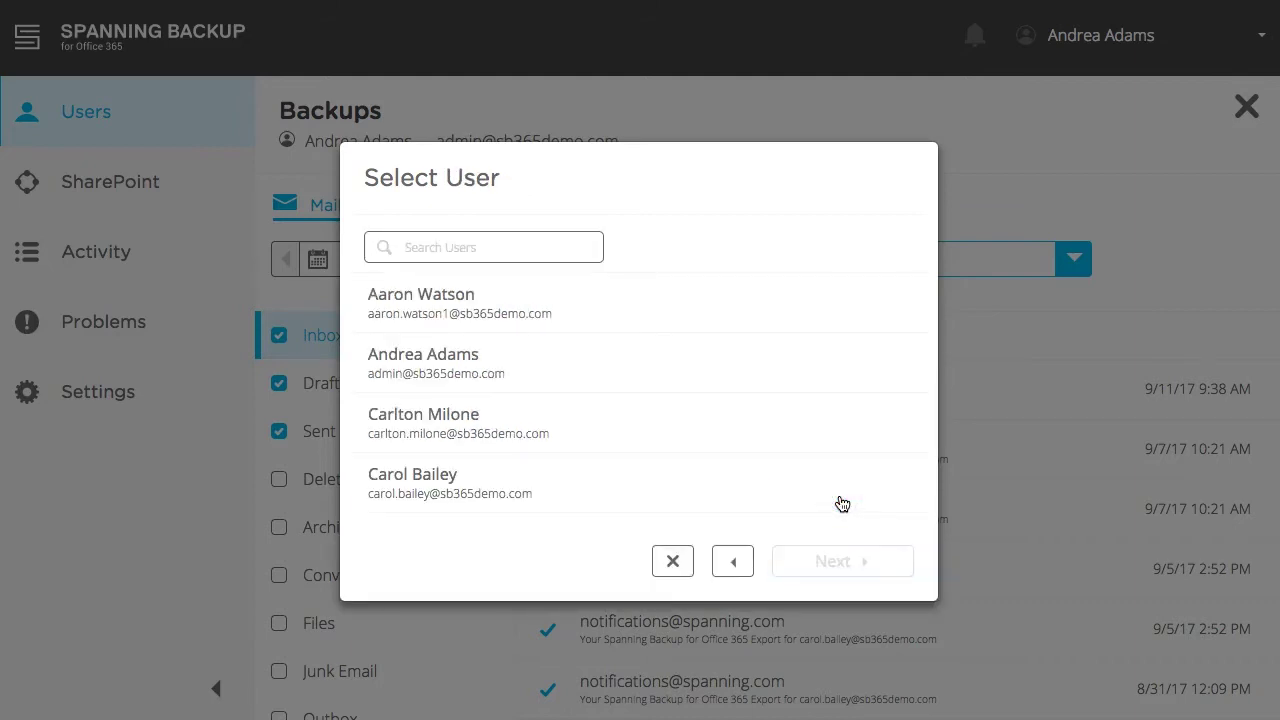
pyautogui.click(597, 512)
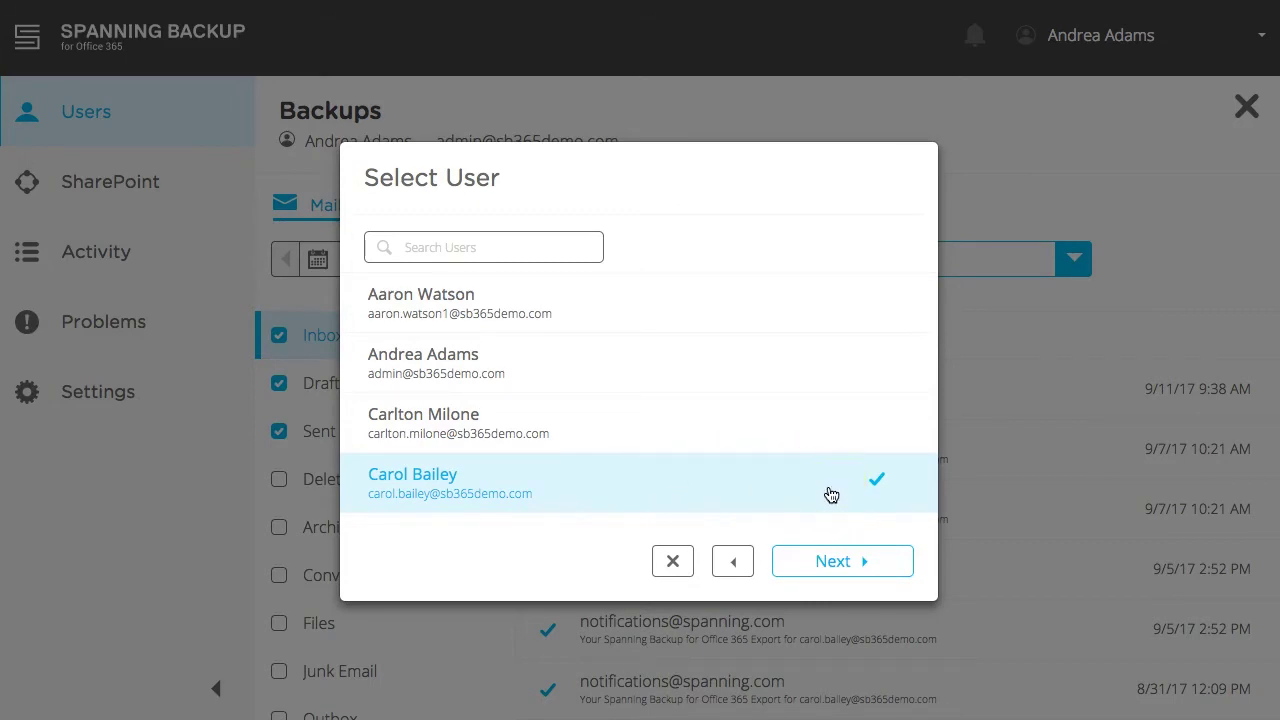
pyautogui.click(820, 560)
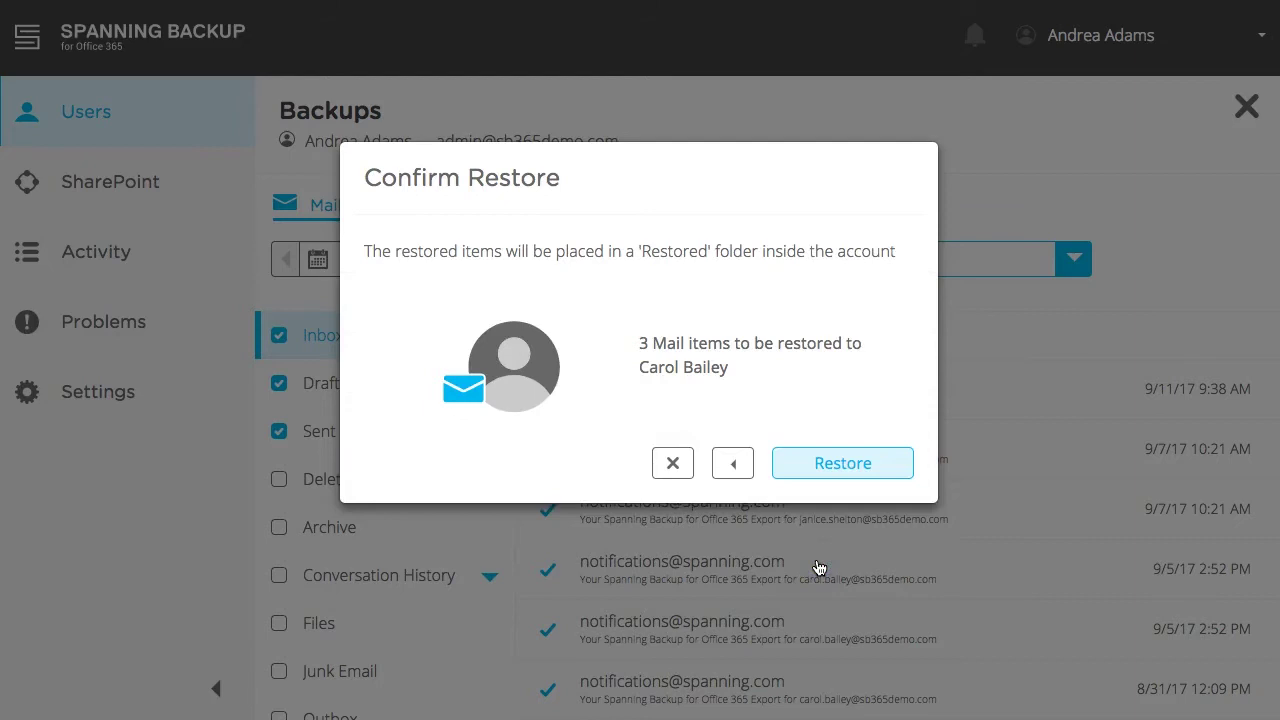
pyautogui.click(887, 472)
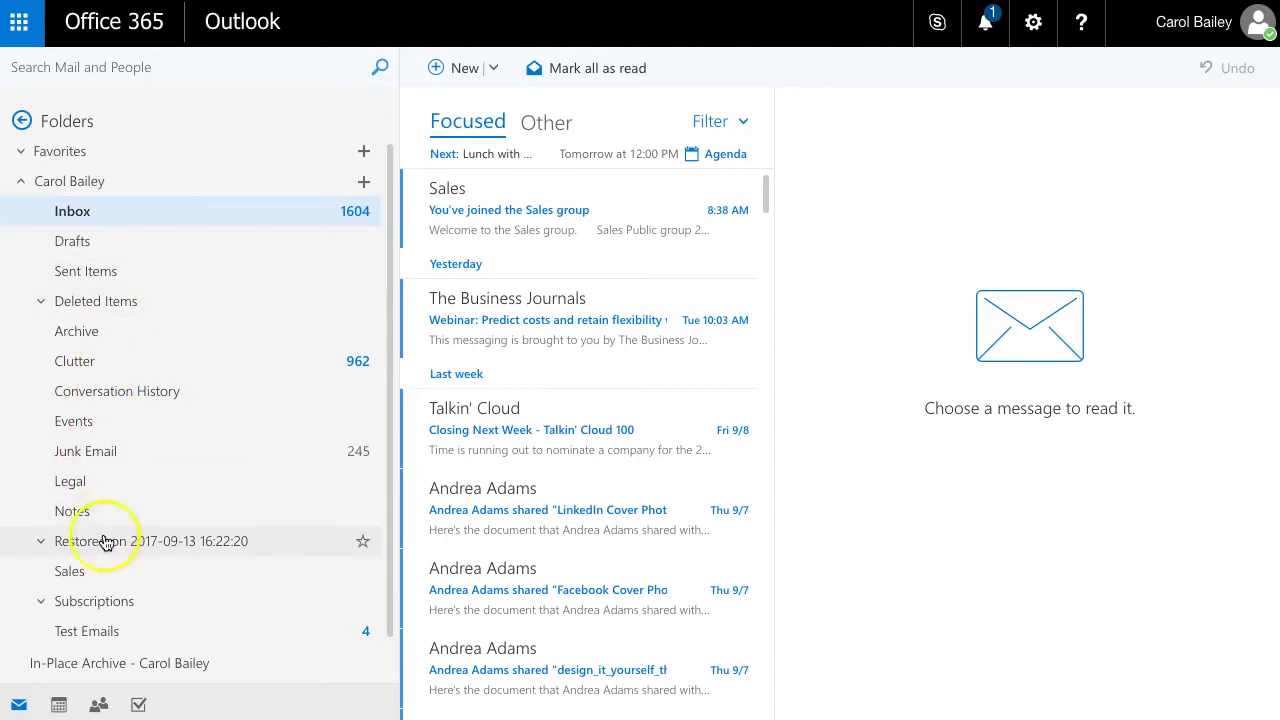
# Open the Inbox under 'Restored on 2017-09-13' and drag its top message into the main Inbox
pyautogui.click(40, 541)
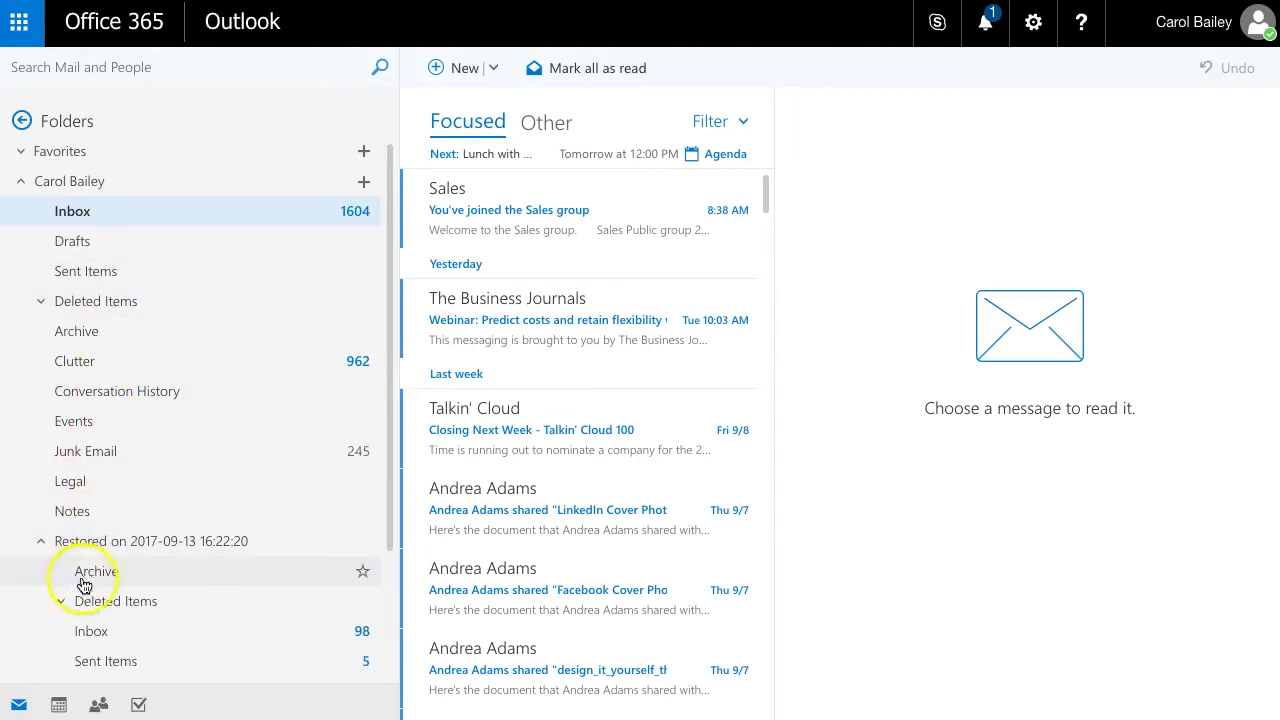
pyautogui.click(133, 638)
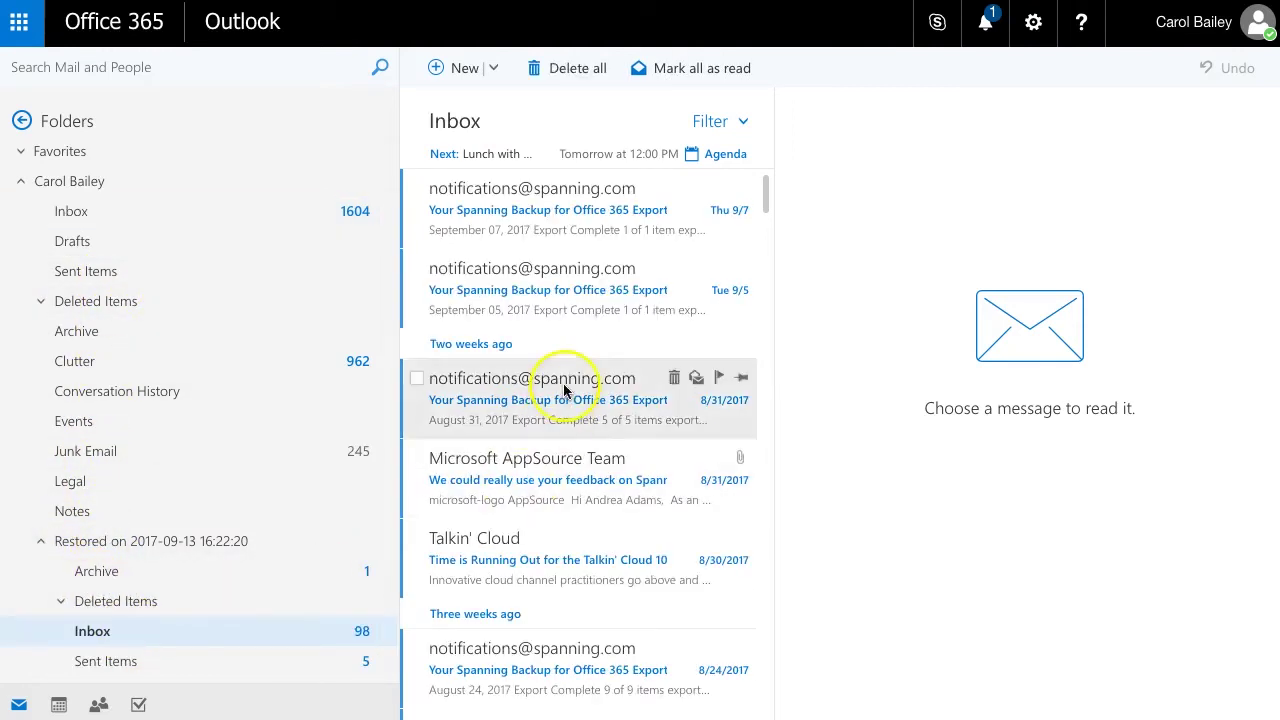
pyautogui.moveTo(472, 192); pyautogui.dragTo(246, 218)
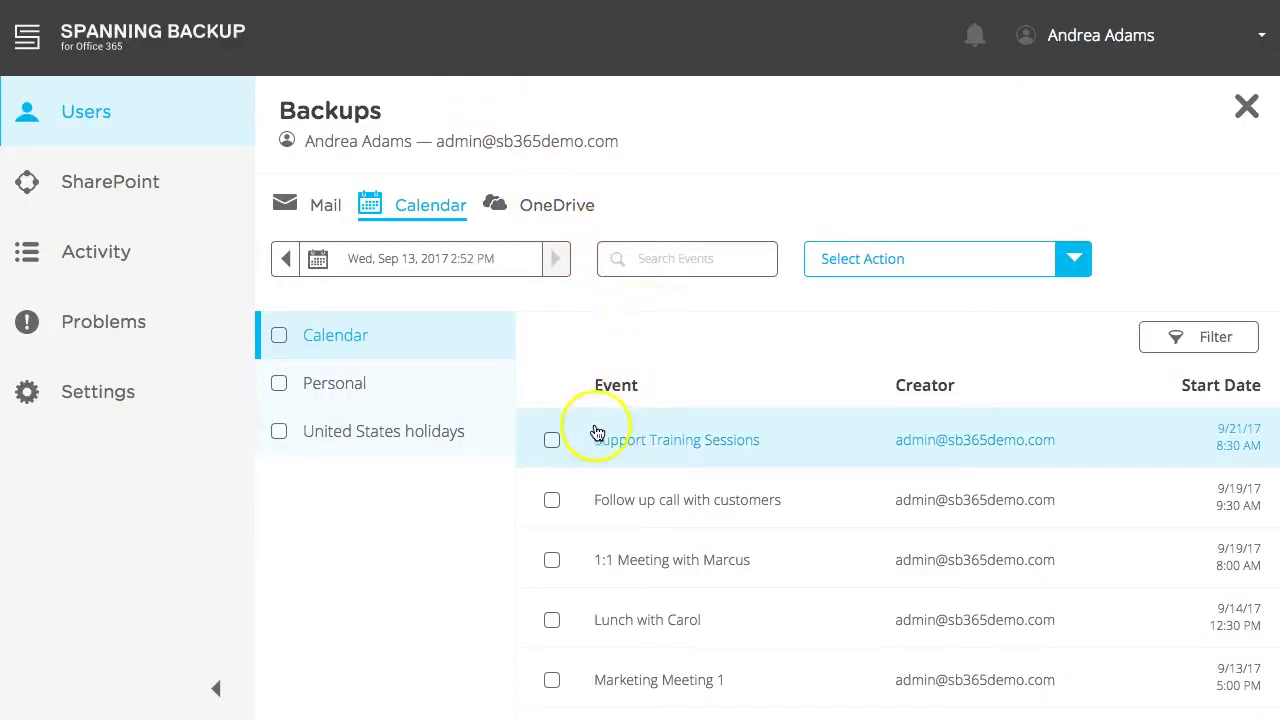
# Select the Support Training Sessions and Follow up call events, then the whole Calendar
pyautogui.click(553, 443)
pyautogui.click(553, 499)
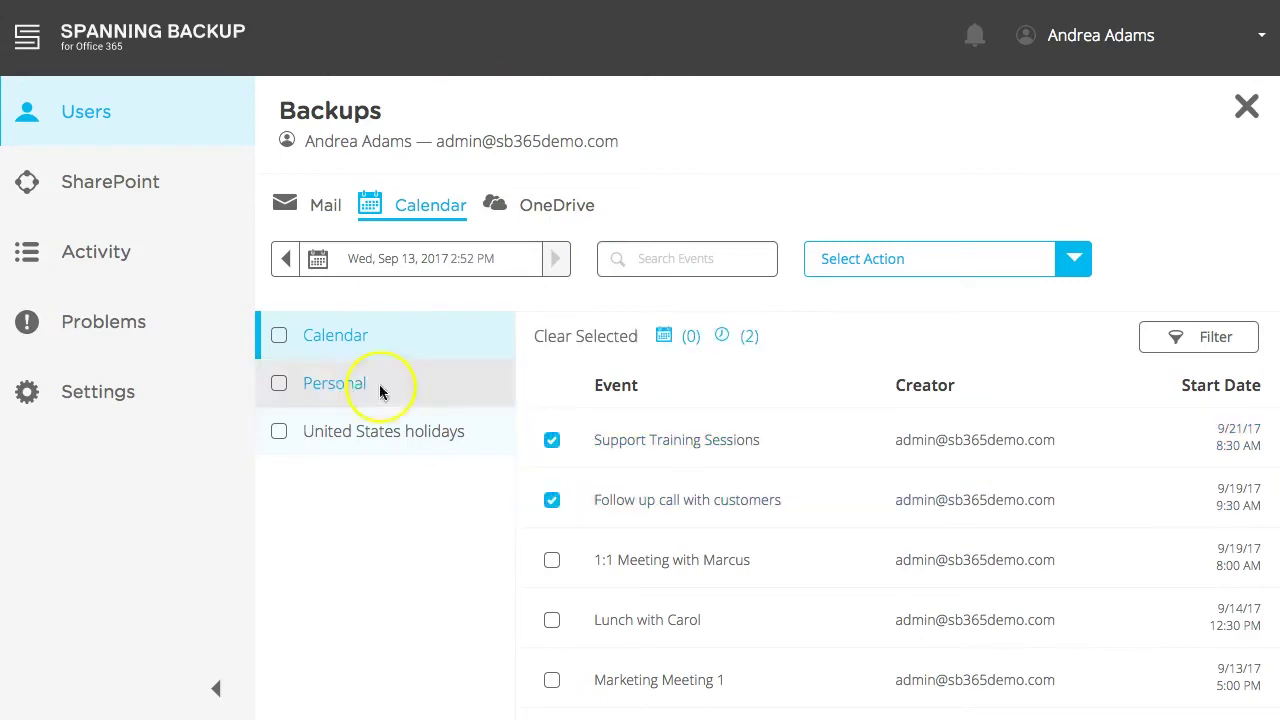
pyautogui.click(280, 337)
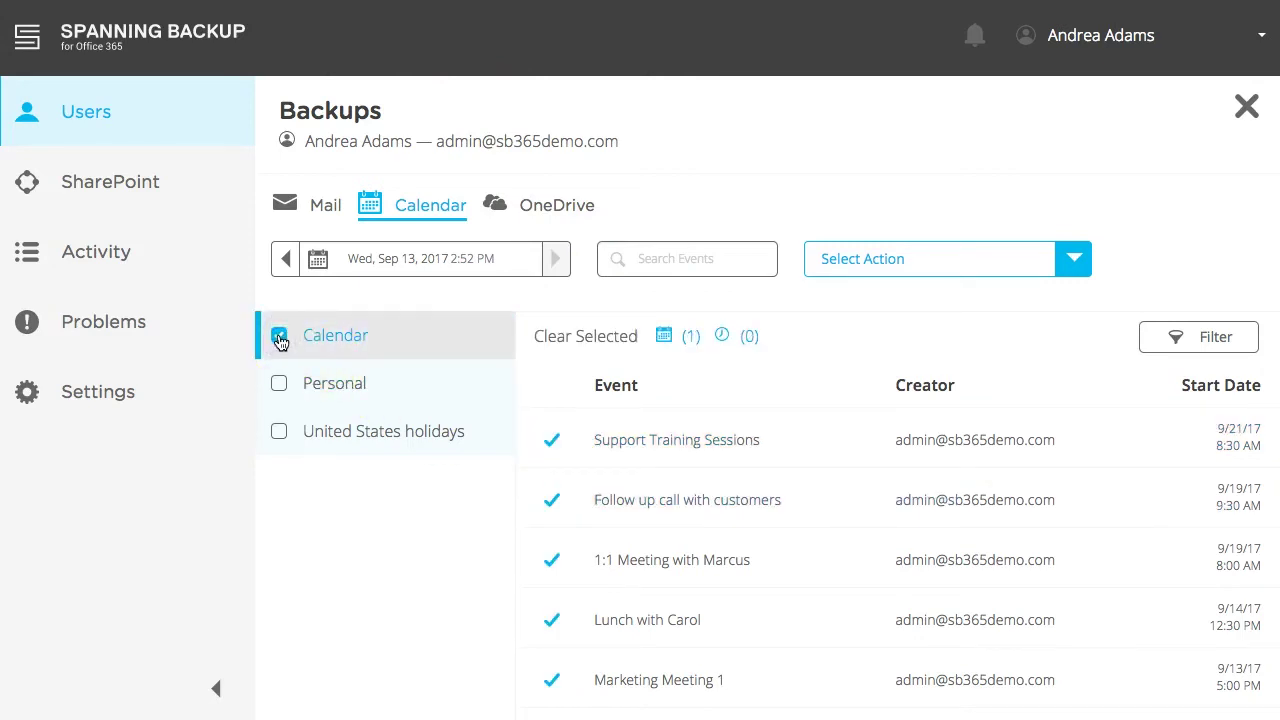
# Switch to the OneDrive backup and load the Sep 12, 2017 7:15 AM snapshot
pyautogui.click(547, 214)
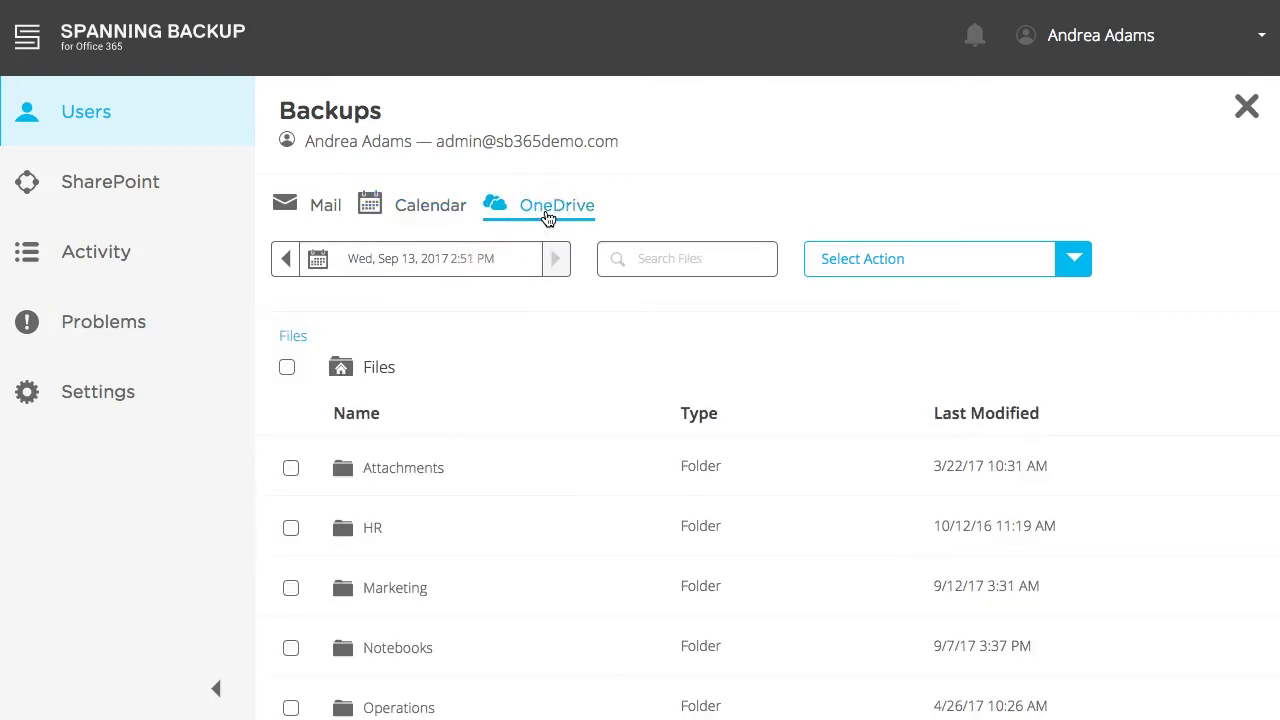
pyautogui.click(478, 262)
pyautogui.click(382, 468)
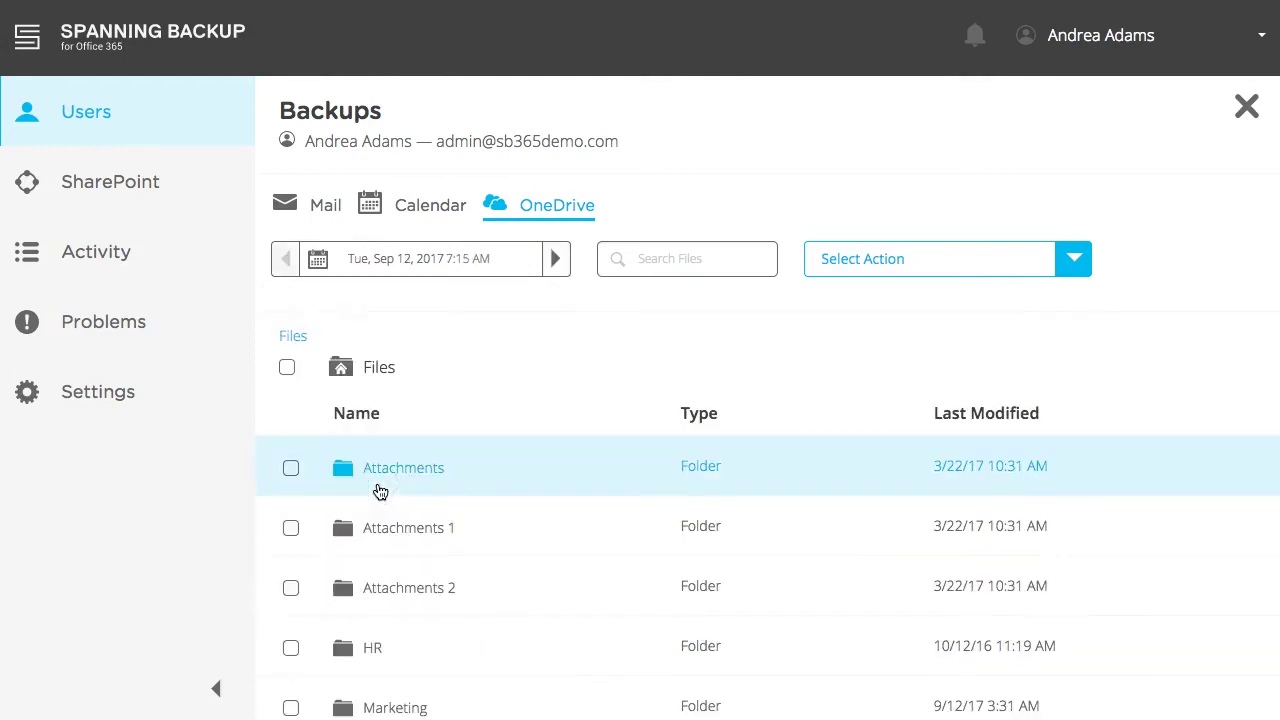
pyautogui.click(494, 477)
pyautogui.scroll(-2, 518, 482)
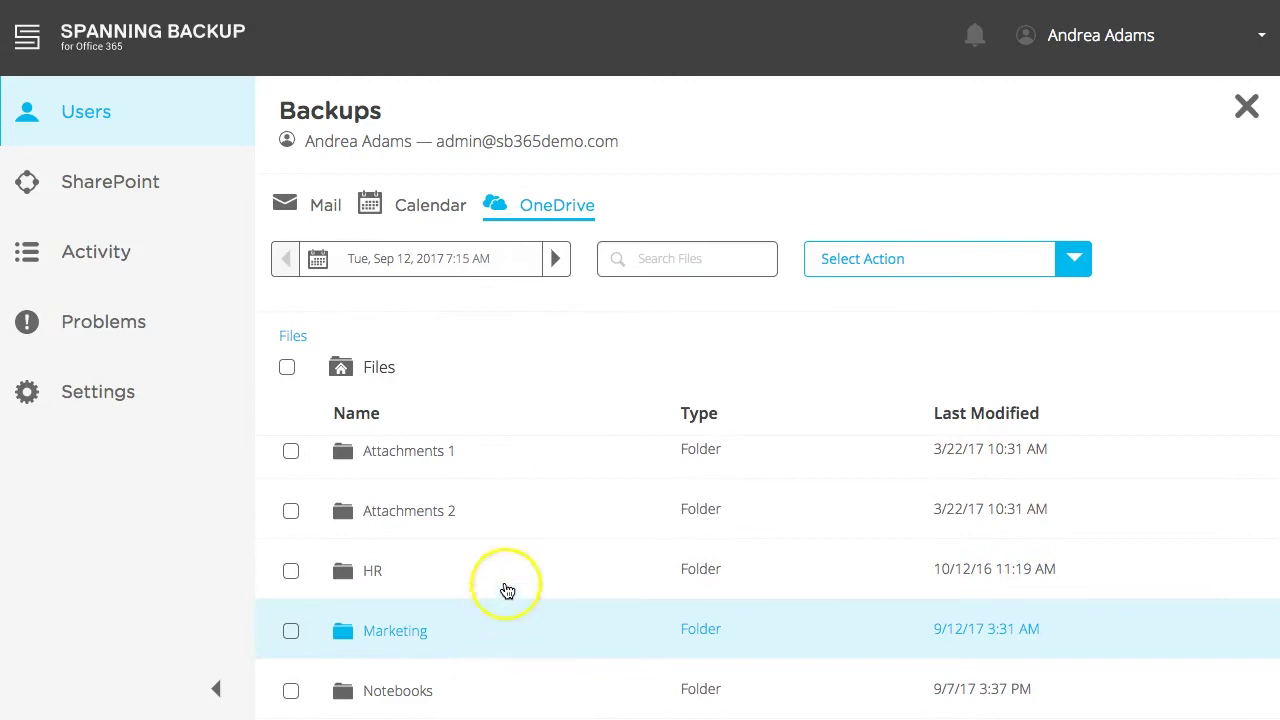
pyautogui.scroll(-4, 514, 480)
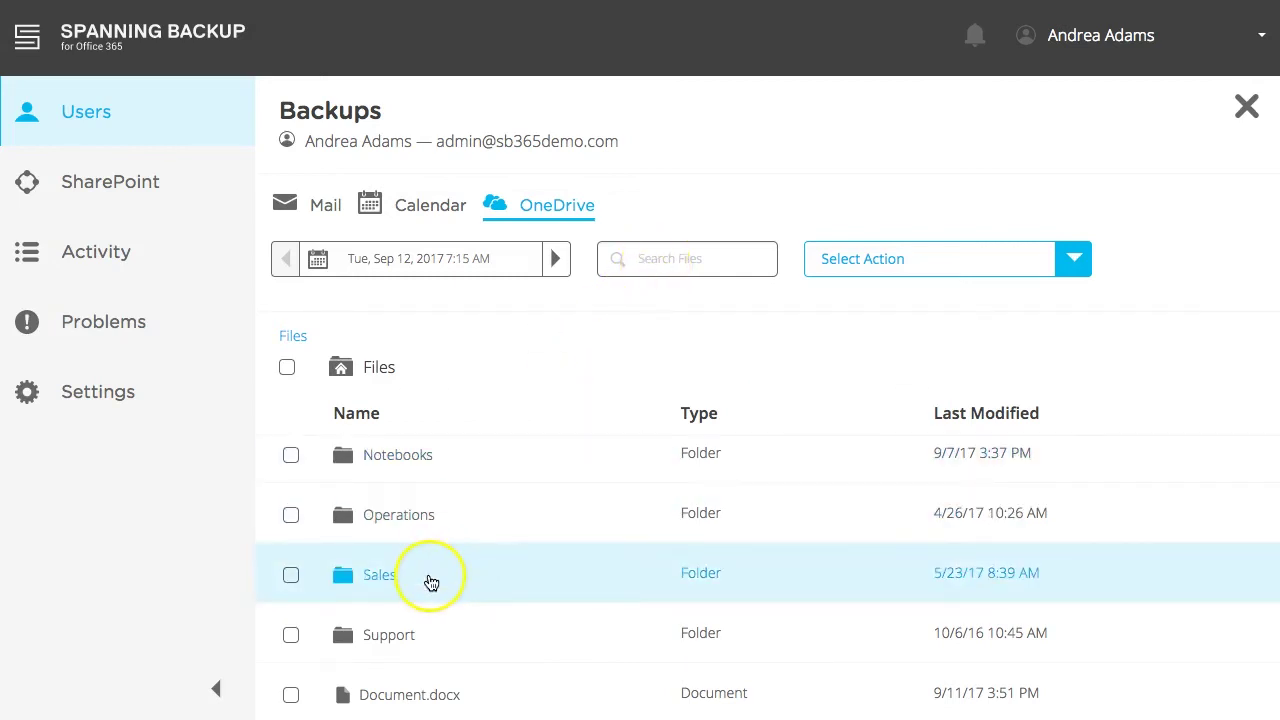
# Open Sales > Expense Reports > Startup Sales Conference in the OneDrive backup
pyautogui.click(429, 578)
pyautogui.click(446, 526)
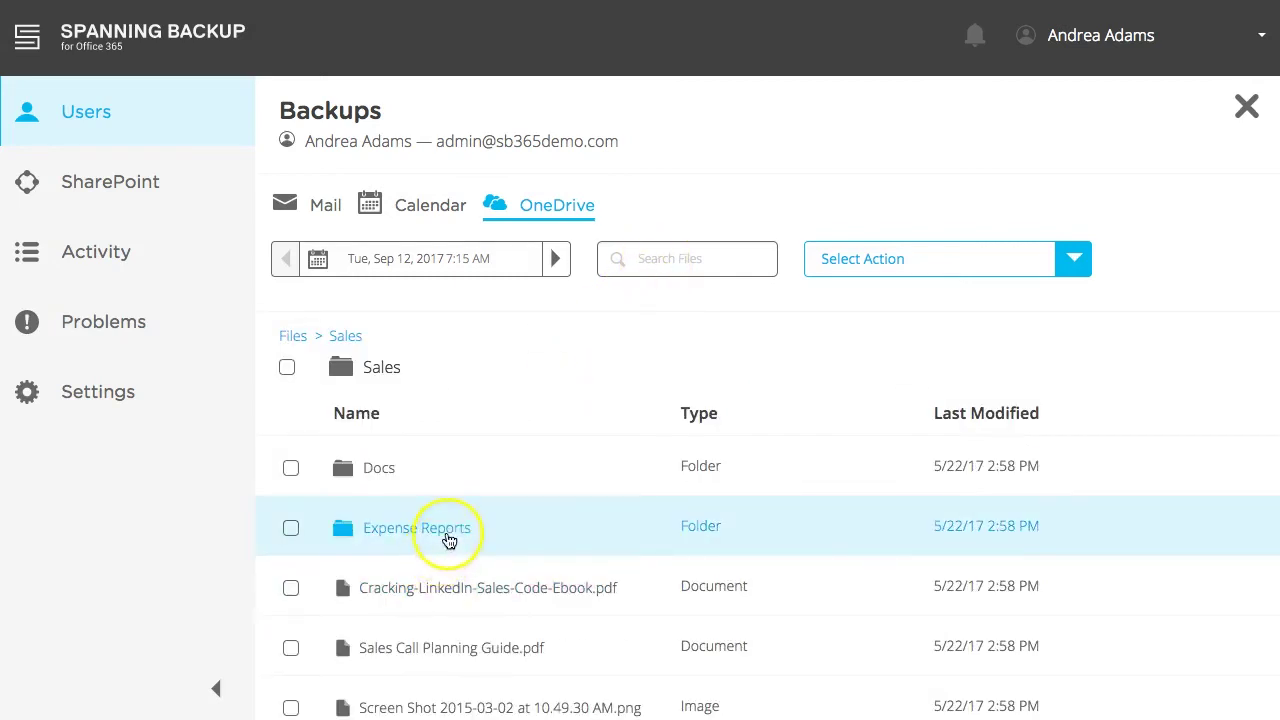
pyautogui.click(438, 623)
pyautogui.click(440, 634)
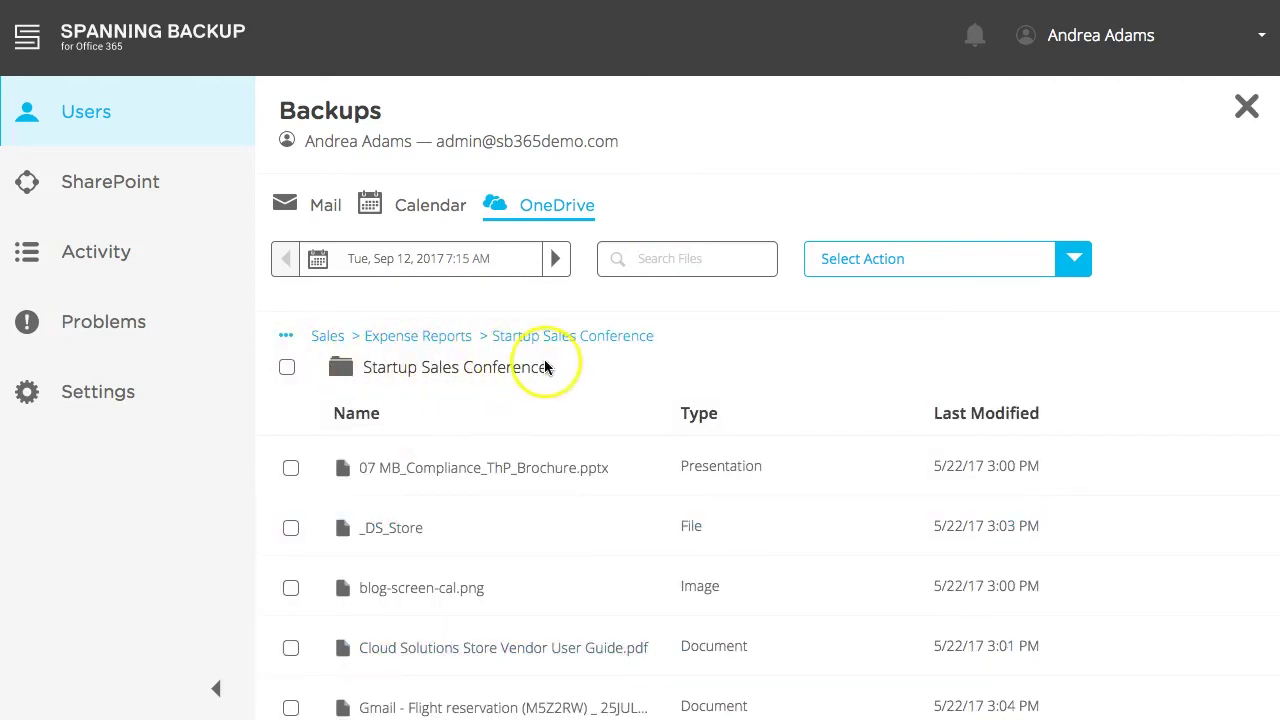
# View all versions of the brochure, then select the brochure and _DS_Store files
pyautogui.click(535, 468)
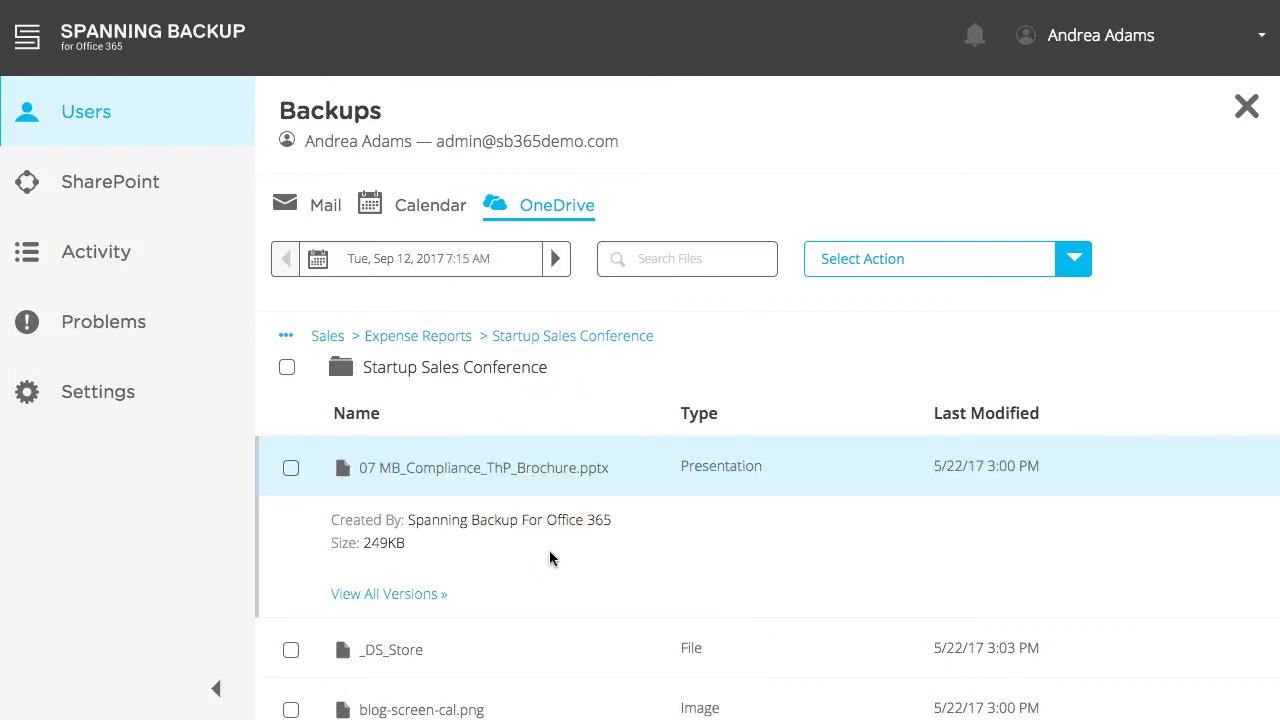
pyautogui.click(420, 596)
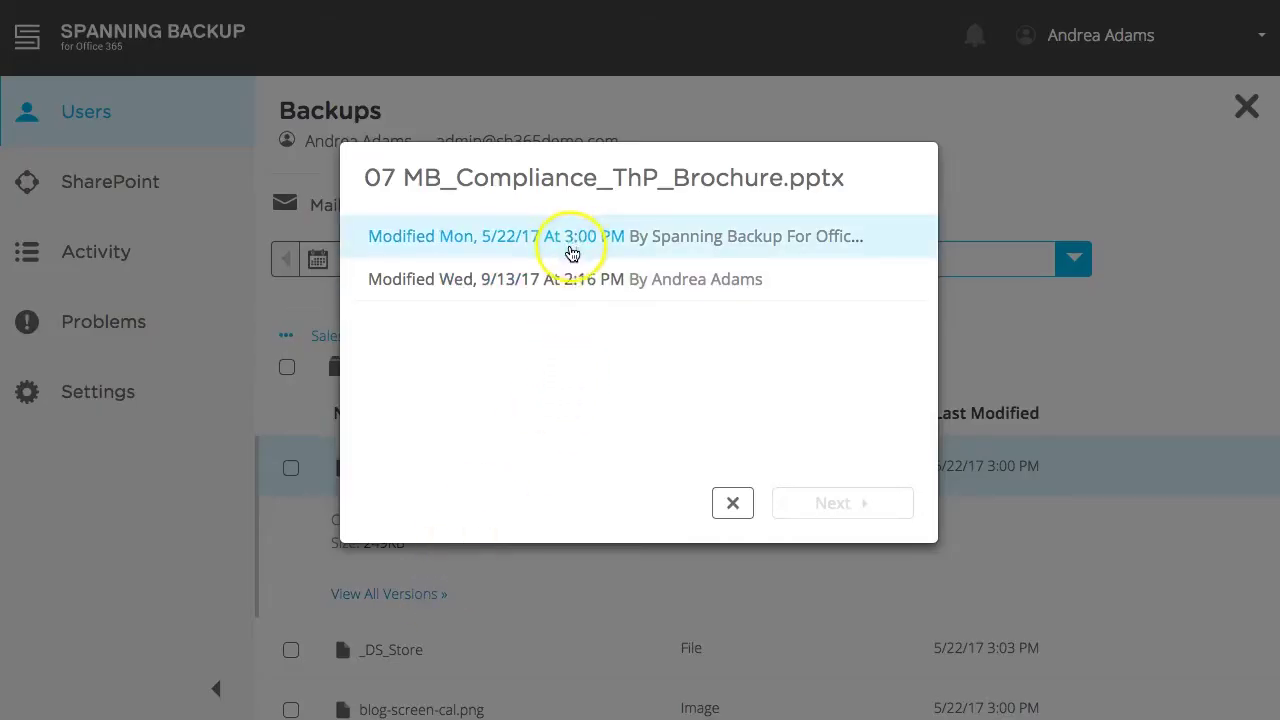
pyautogui.click(721, 490)
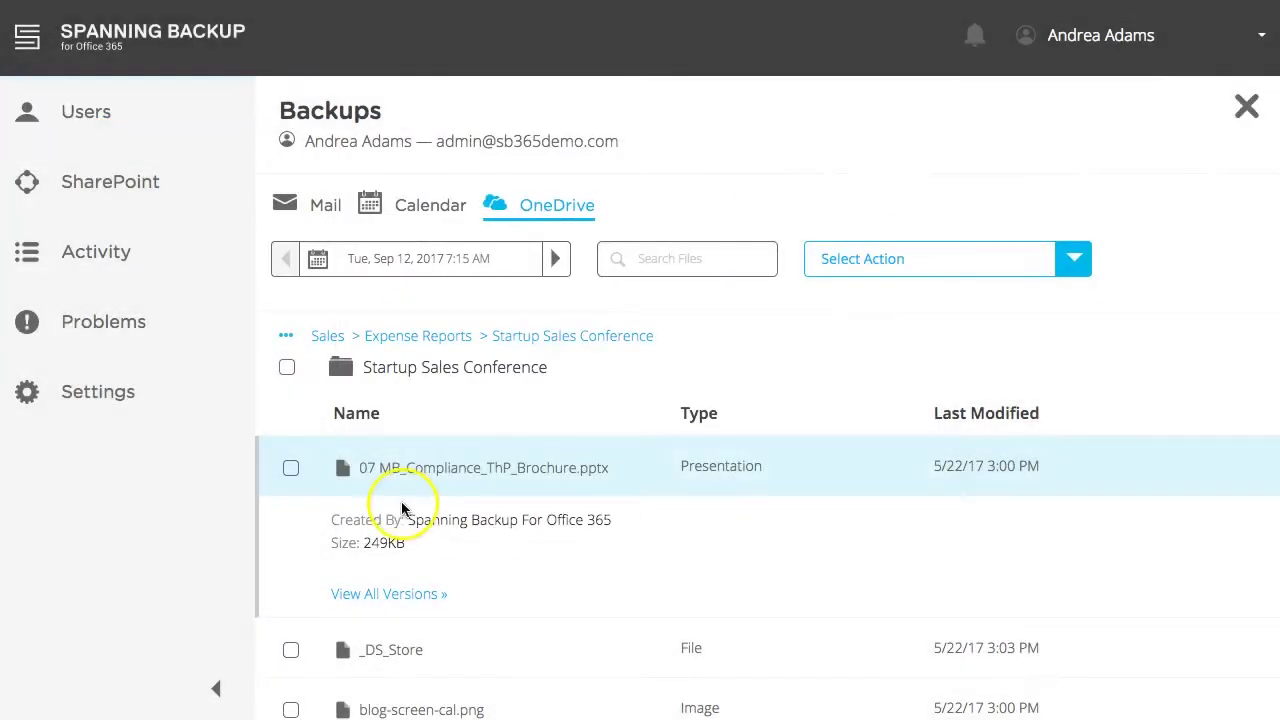
pyautogui.click(291, 469)
pyautogui.click(290, 650)
# Select the whole Startup Sales Conference folder and restore it to a chosen different user
pyautogui.click(289, 372)
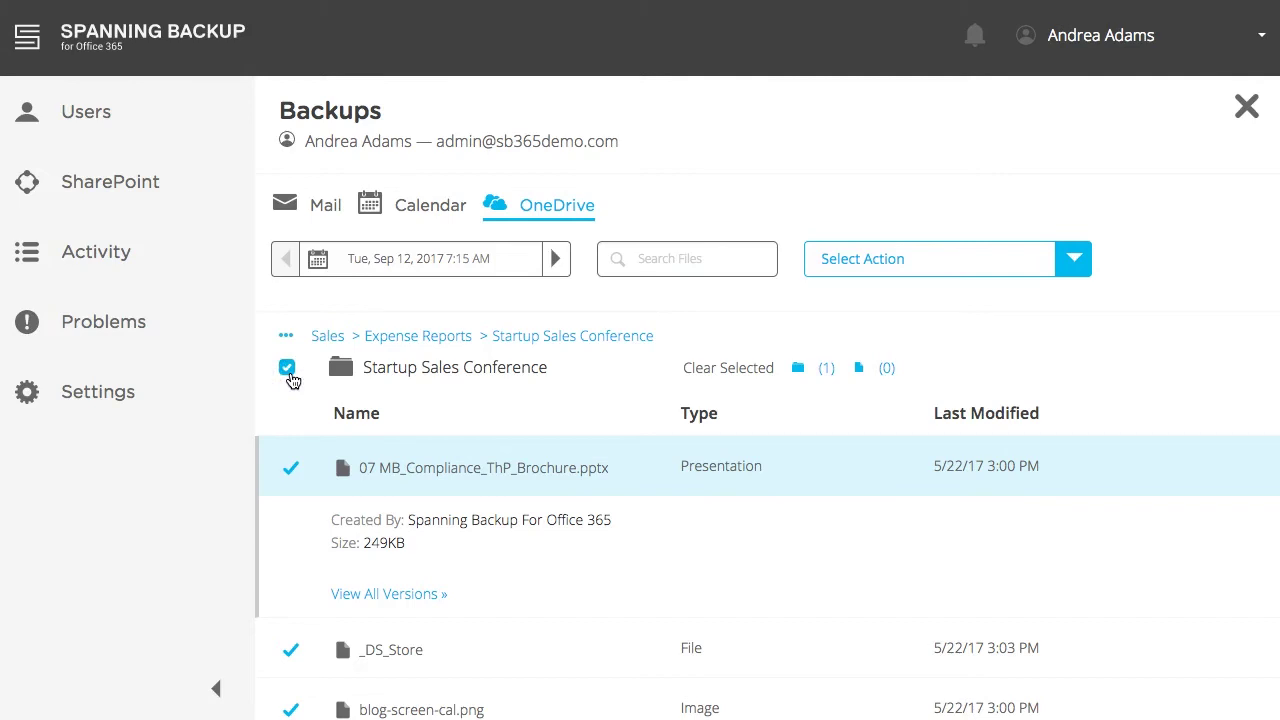
pyautogui.click(942, 262)
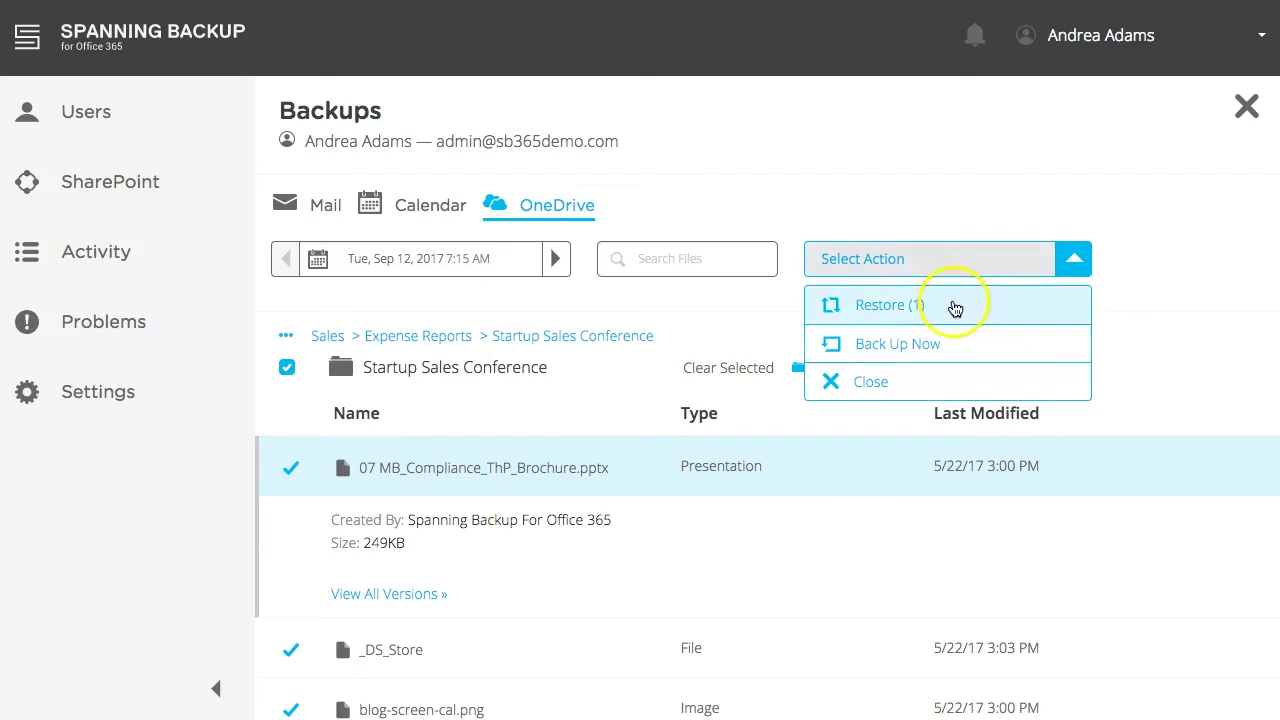
pyautogui.click(955, 309)
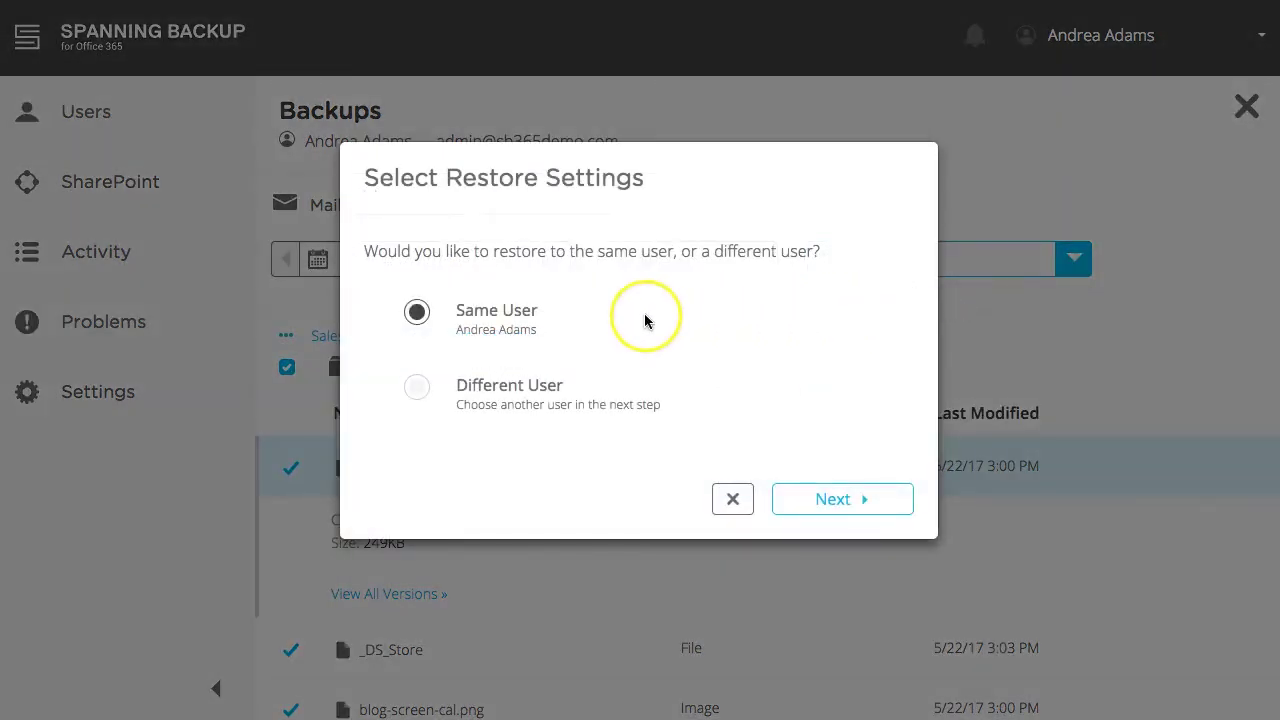
pyautogui.click(423, 397)
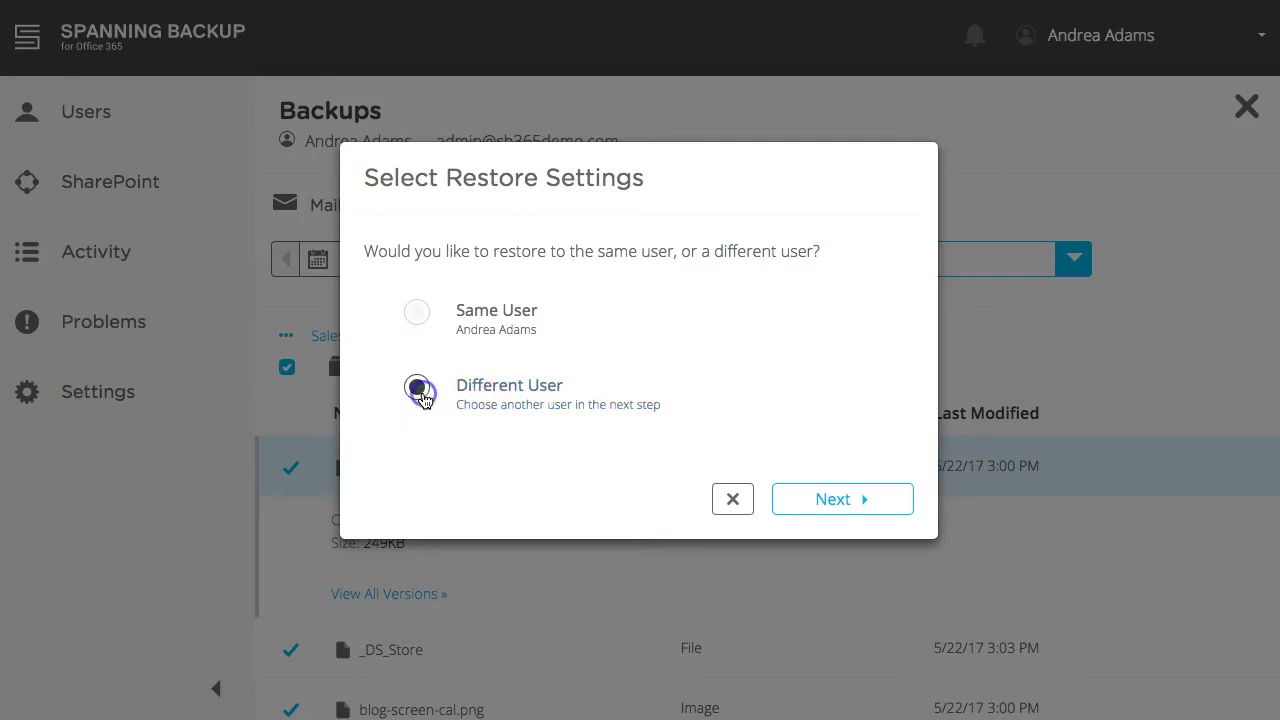
pyautogui.click(837, 497)
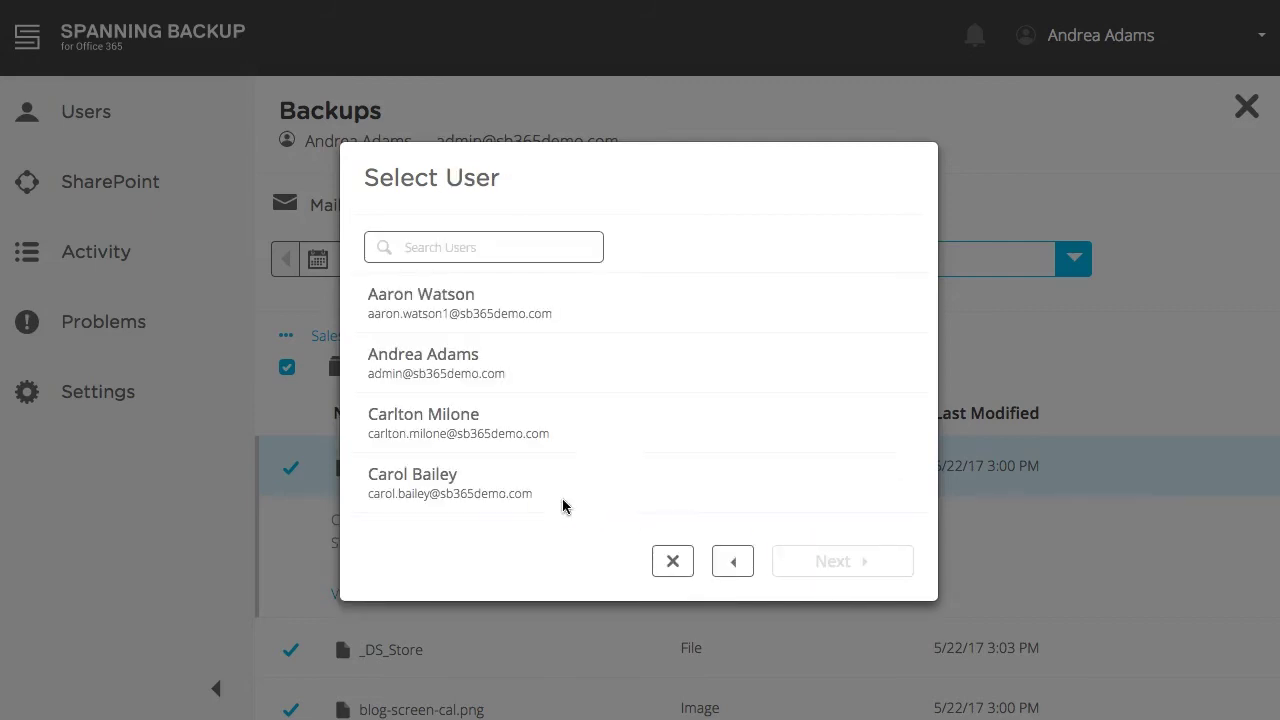
pyautogui.click(503, 485)
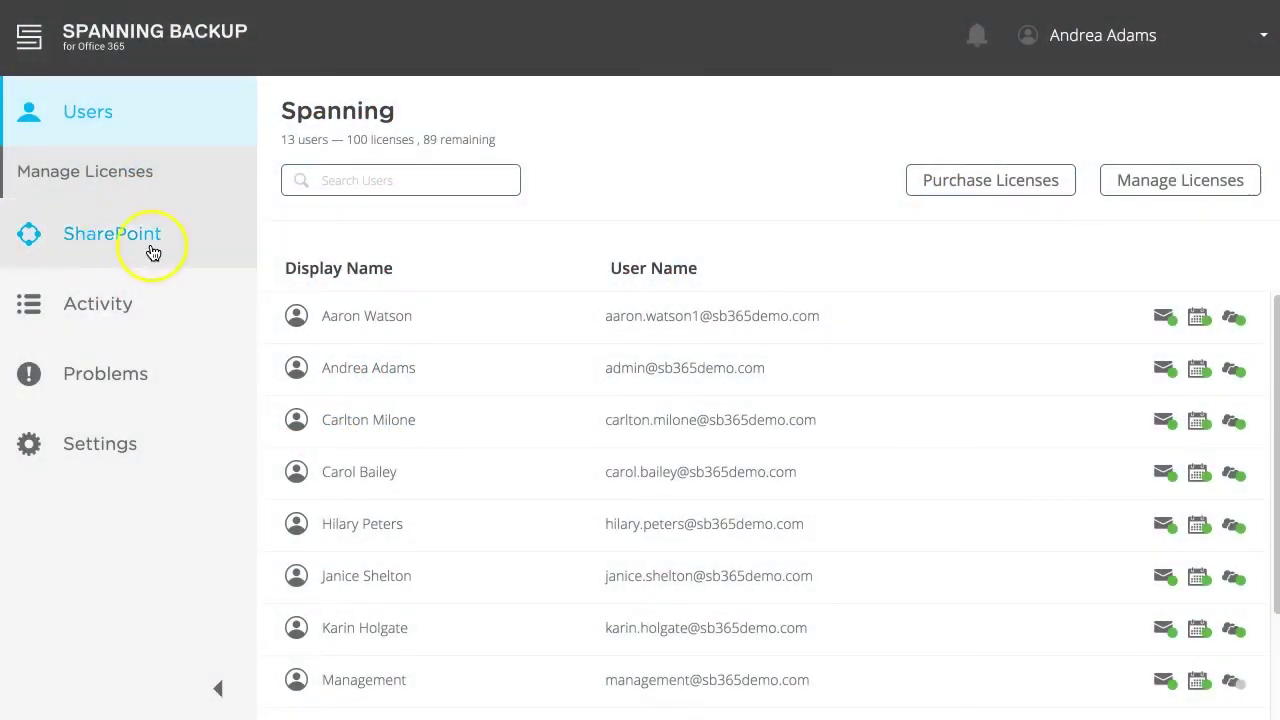
# Show the SharePoint site collection backups from Sep 11, 2017 4:43 PM with site-type filters visible
pyautogui.click(183, 248)
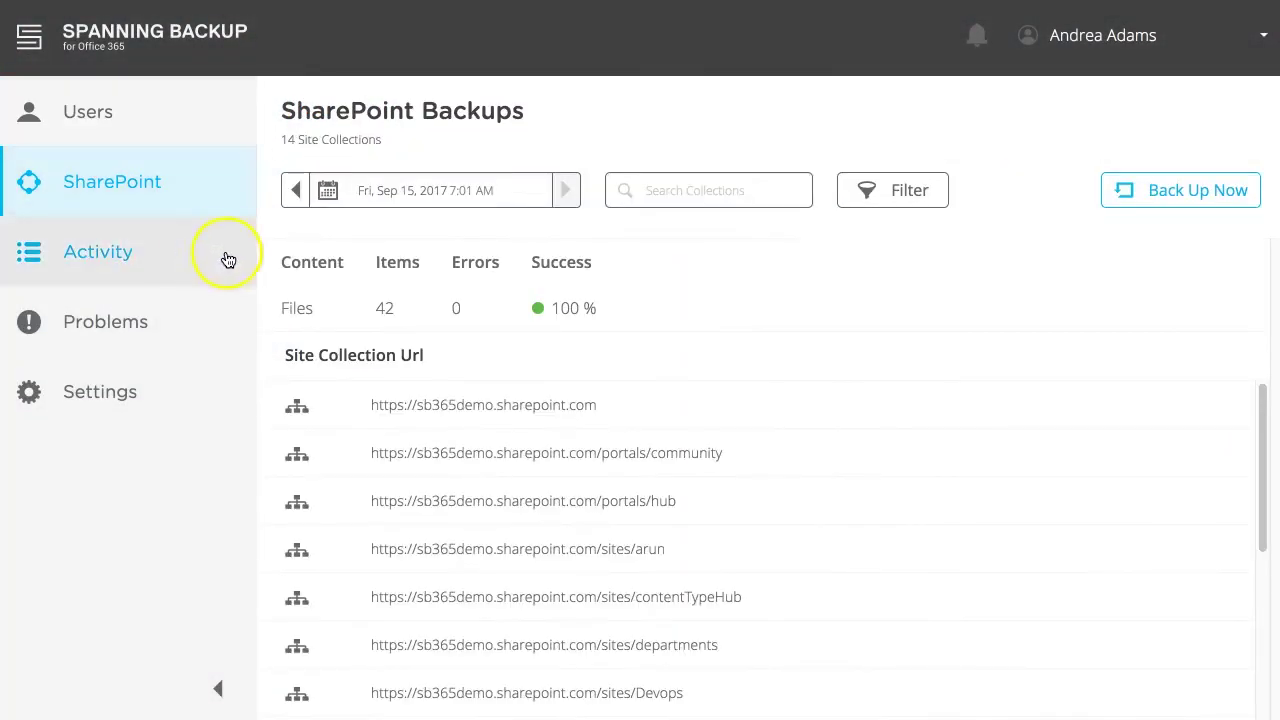
pyautogui.click(518, 196)
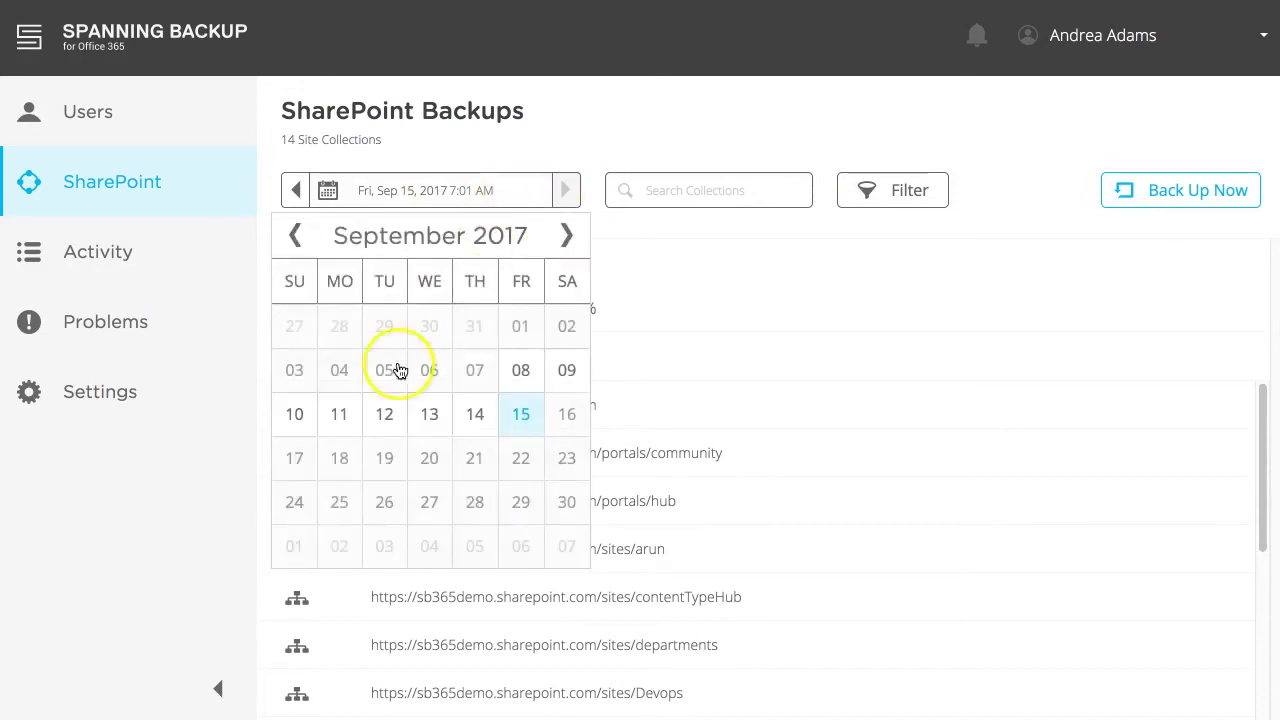
pyautogui.click(346, 424)
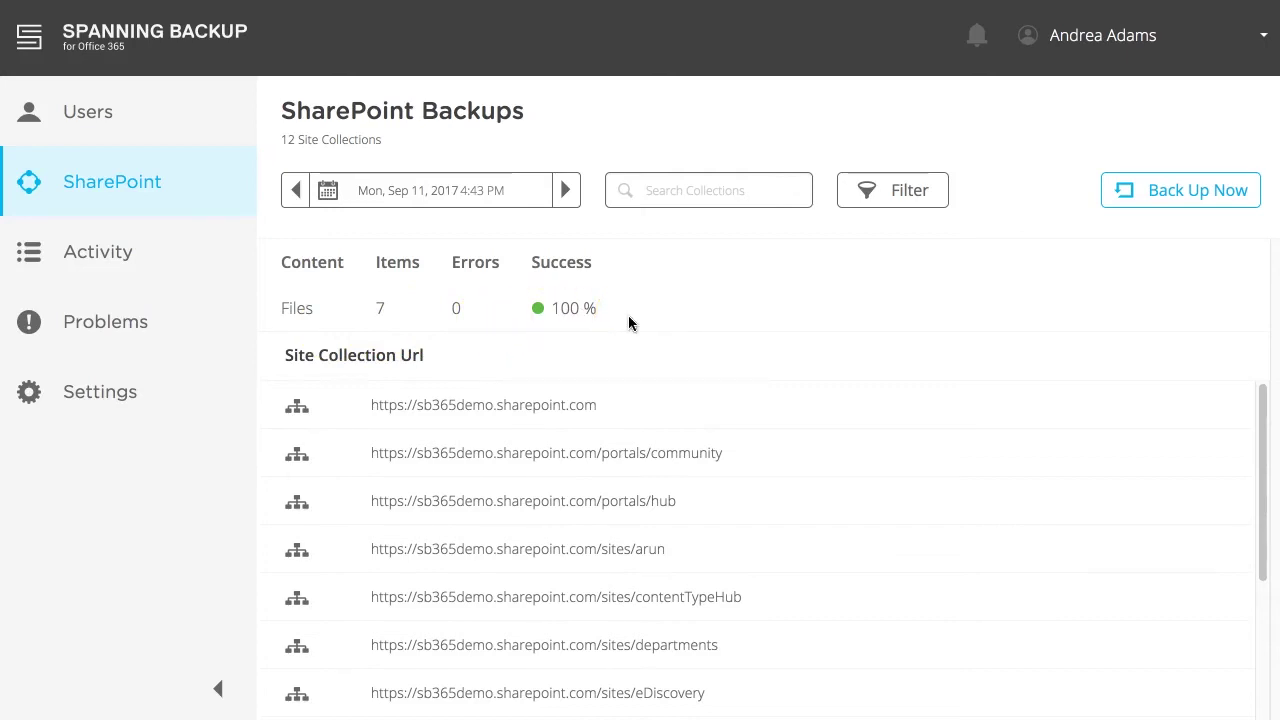
pyautogui.scroll(-3, 614, 522)
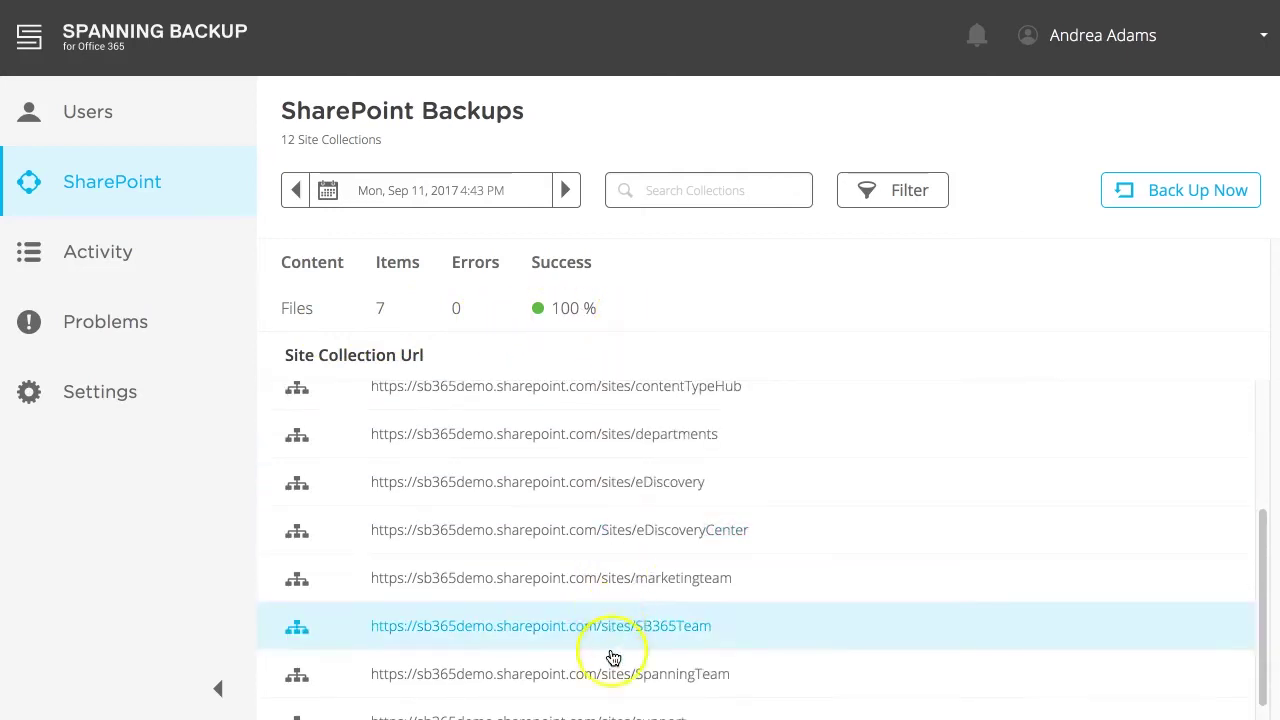
pyautogui.scroll(3, 608, 600)
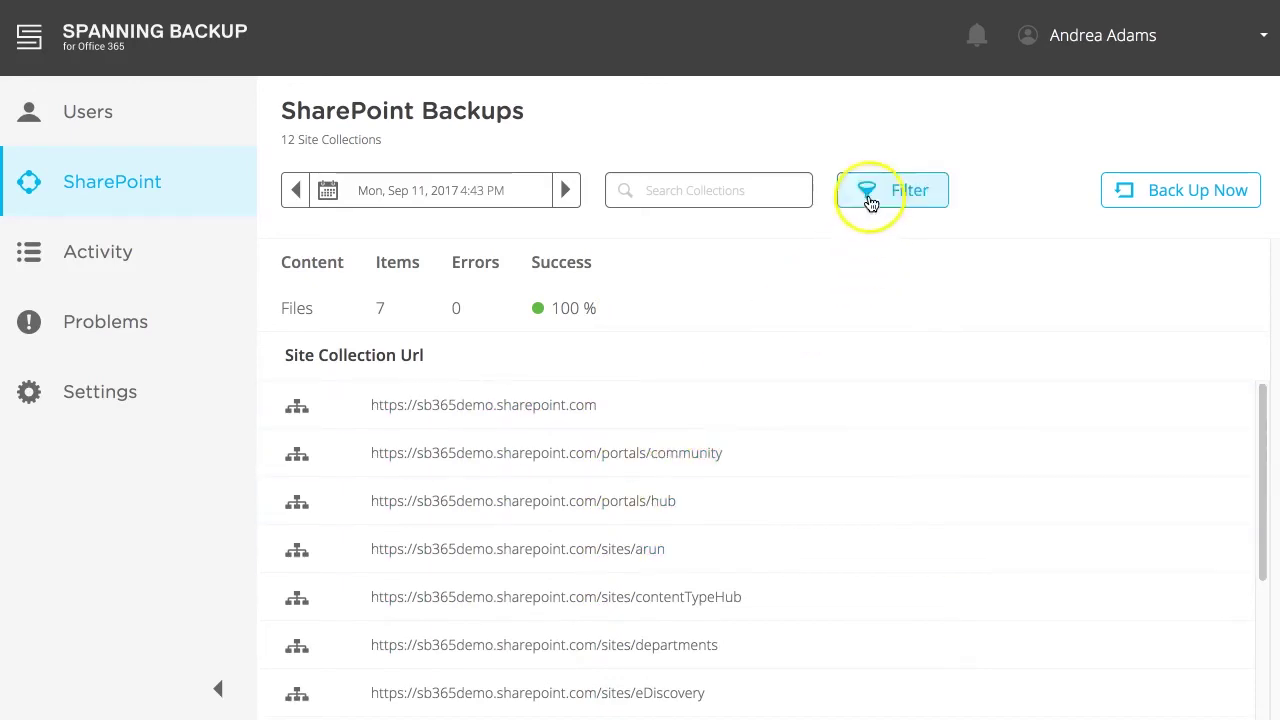
pyautogui.click(866, 194)
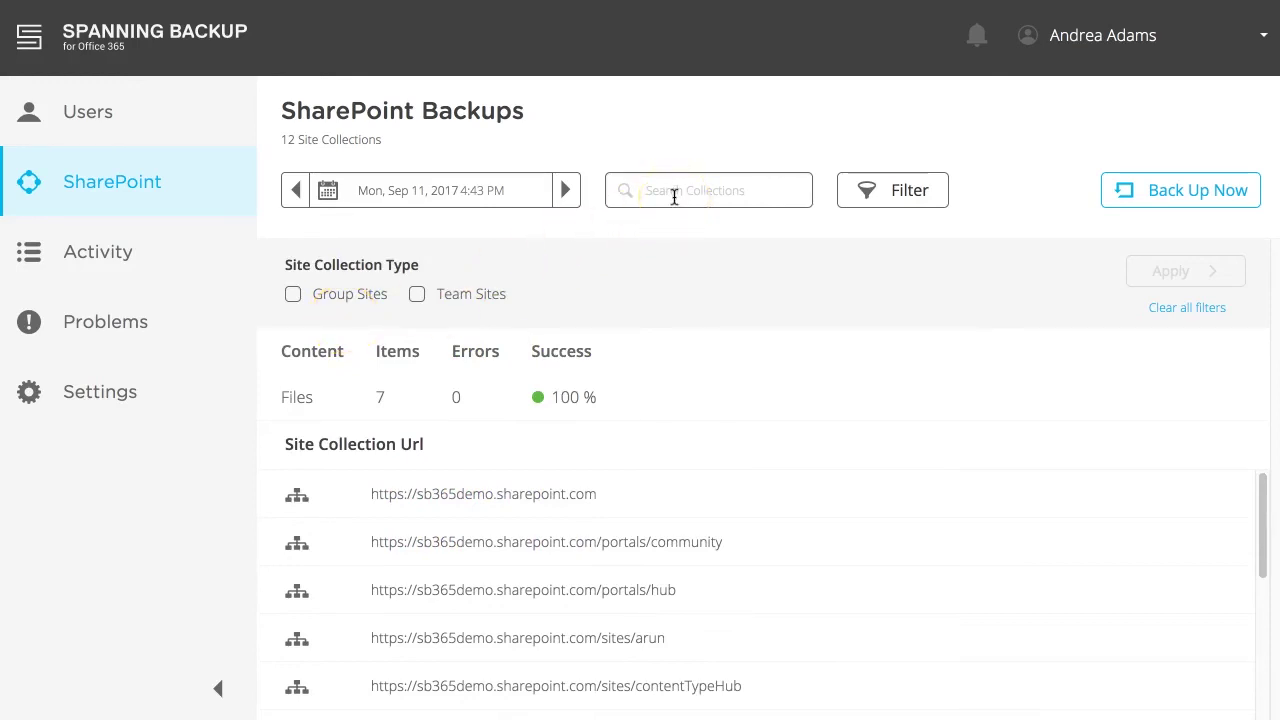
# Browse the Spanning Team Site backup down to the Engineering subsite's Product Development library
pyautogui.click(697, 497)
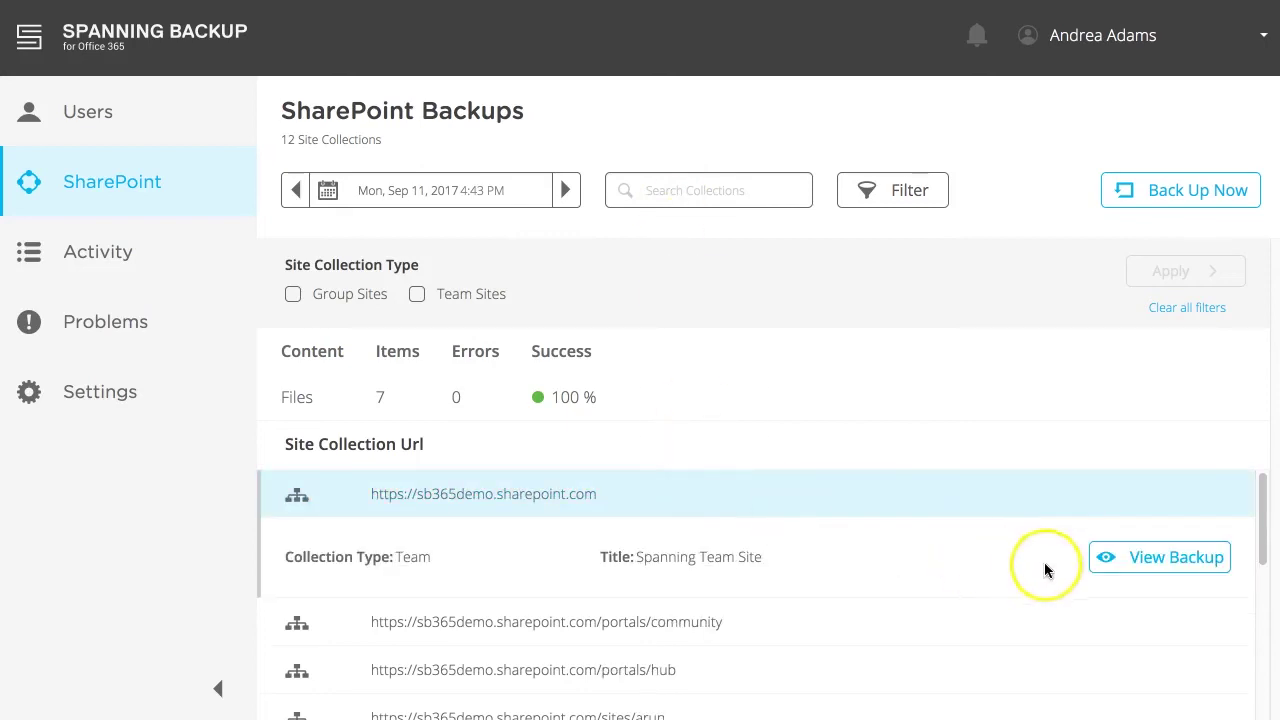
pyautogui.click(1114, 571)
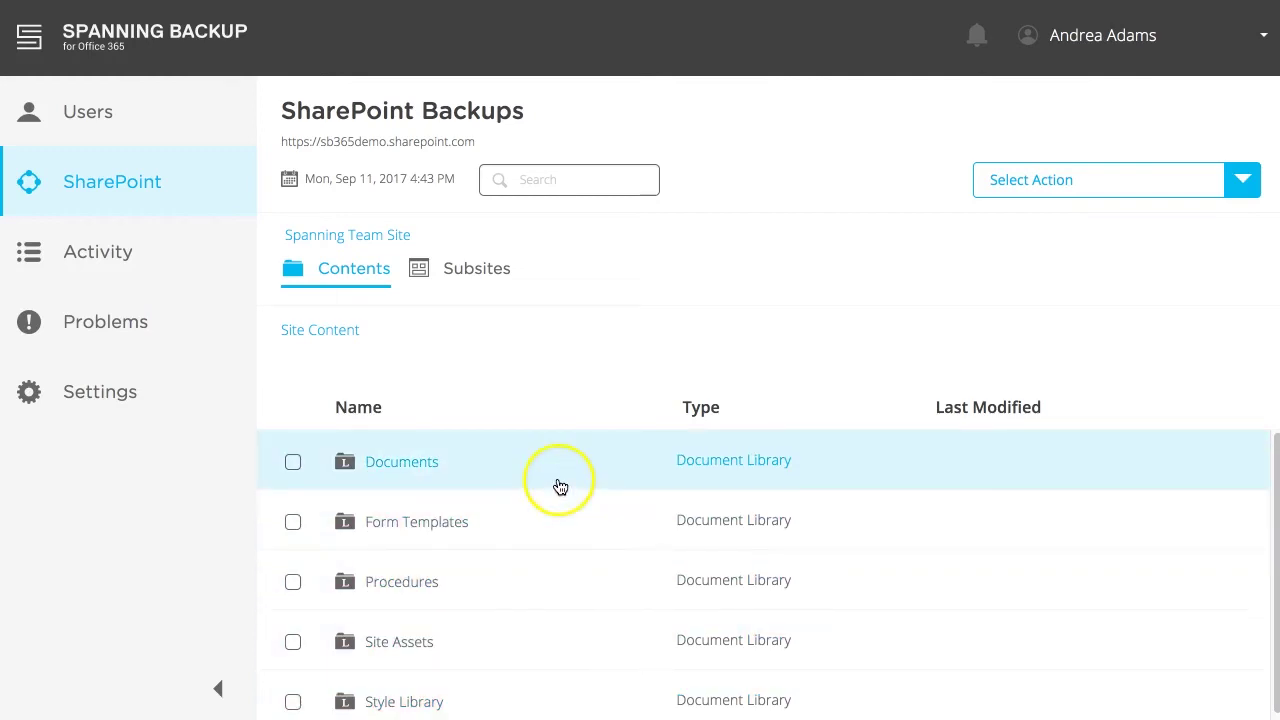
pyautogui.click(485, 272)
pyautogui.click(369, 445)
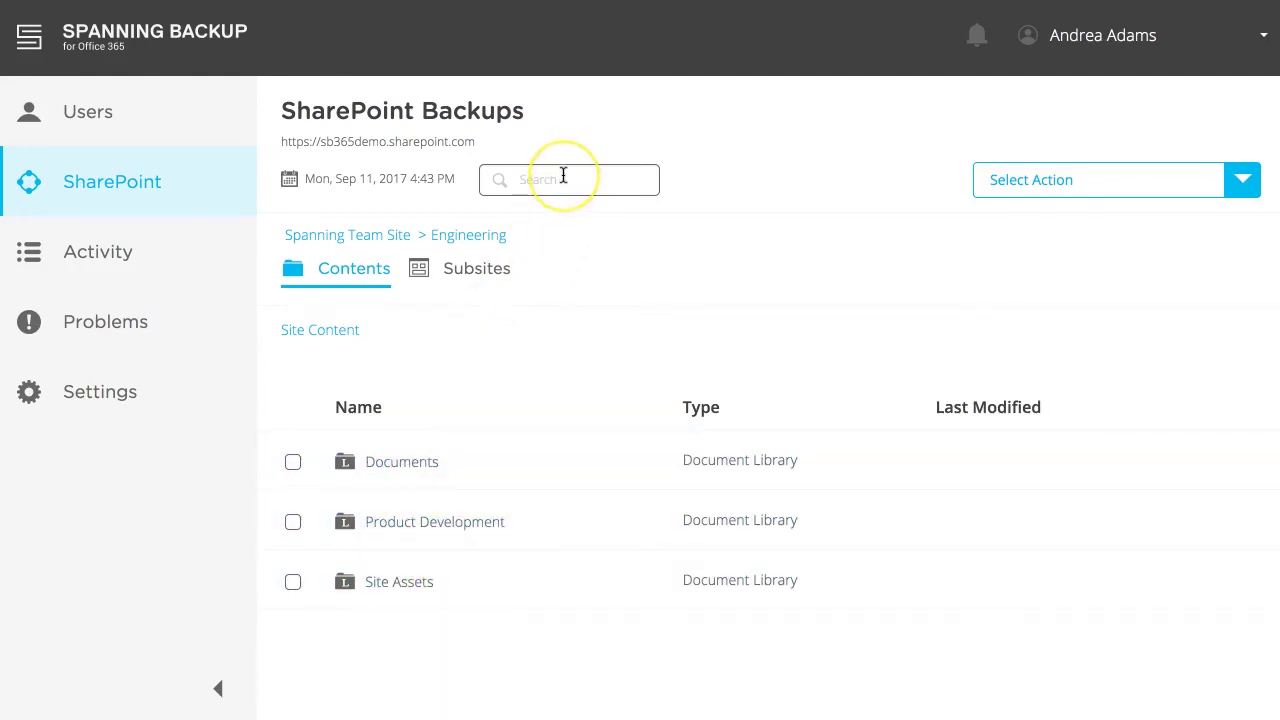
pyautogui.click(450, 528)
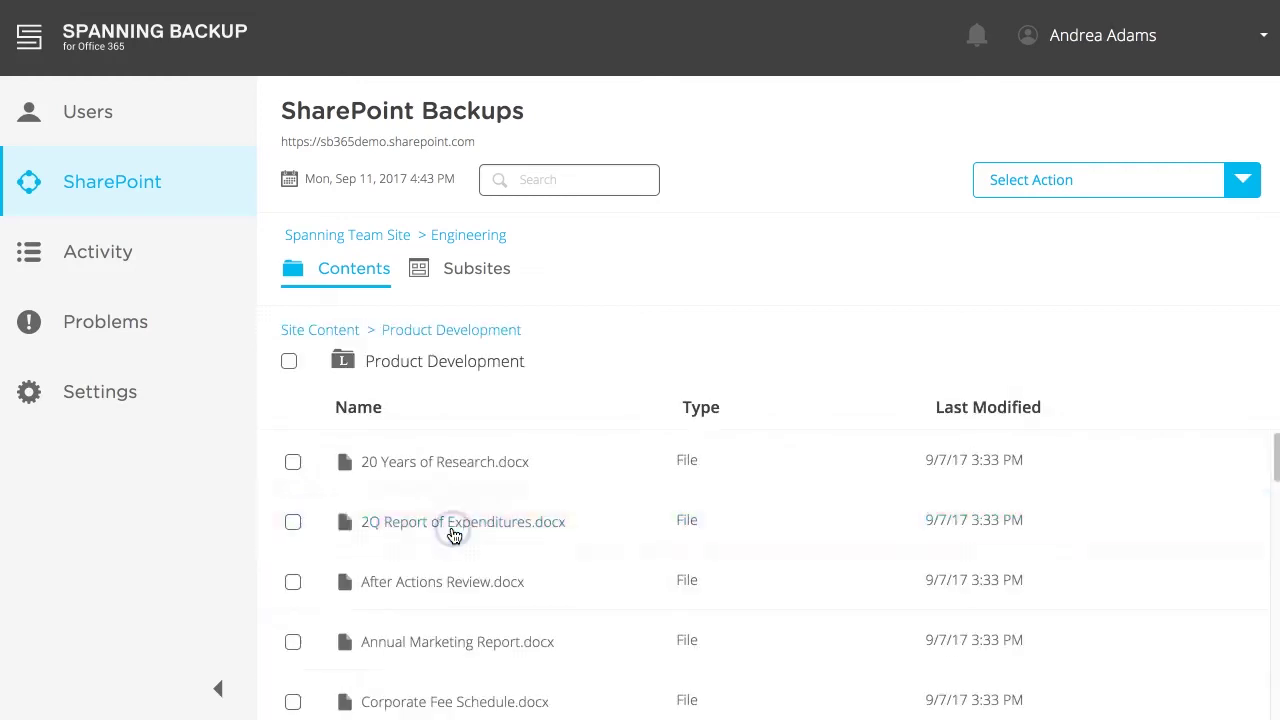
# Select every file in Product Development and confirm a Restore of the whole library
pyautogui.click(290, 362)
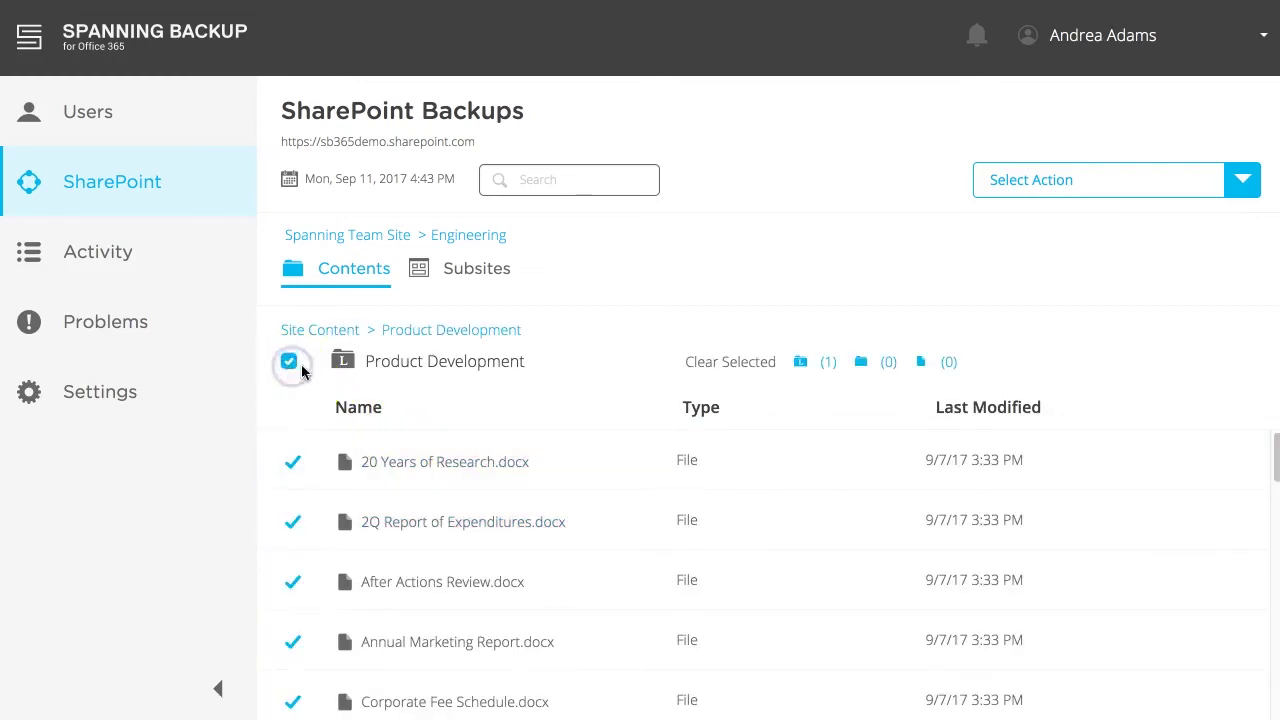
pyautogui.click(1111, 178)
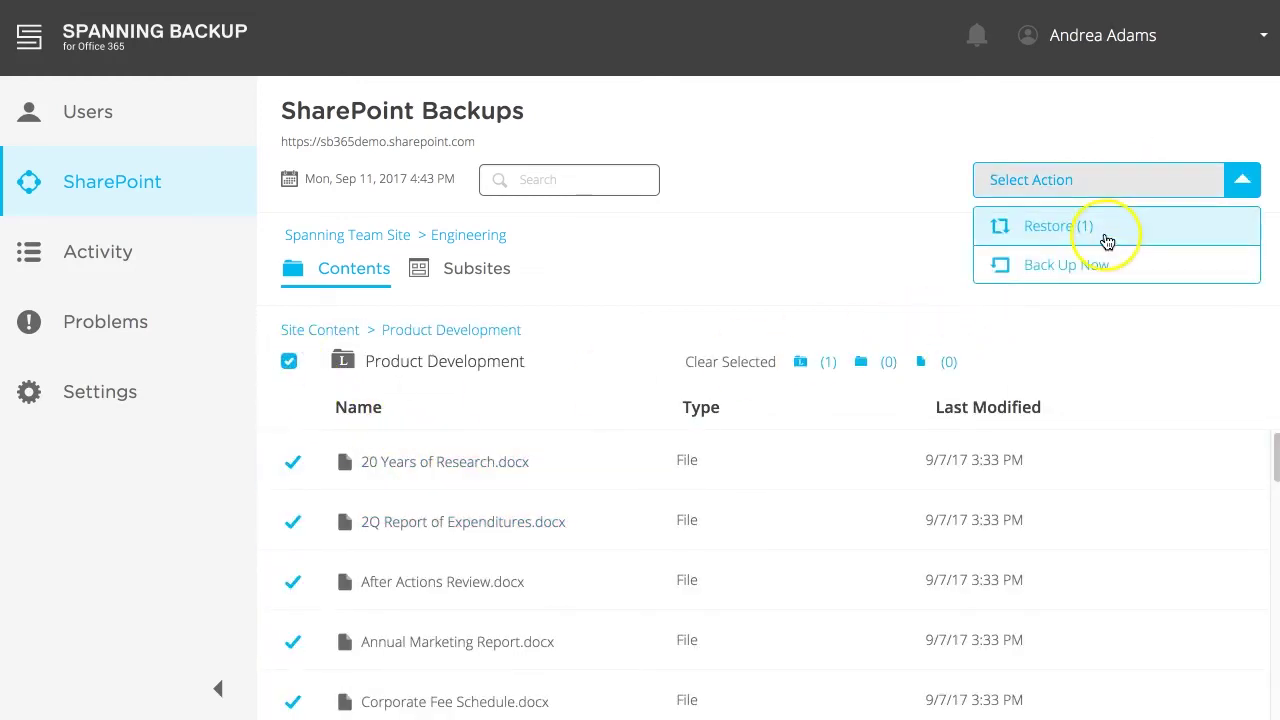
pyautogui.click(1106, 244)
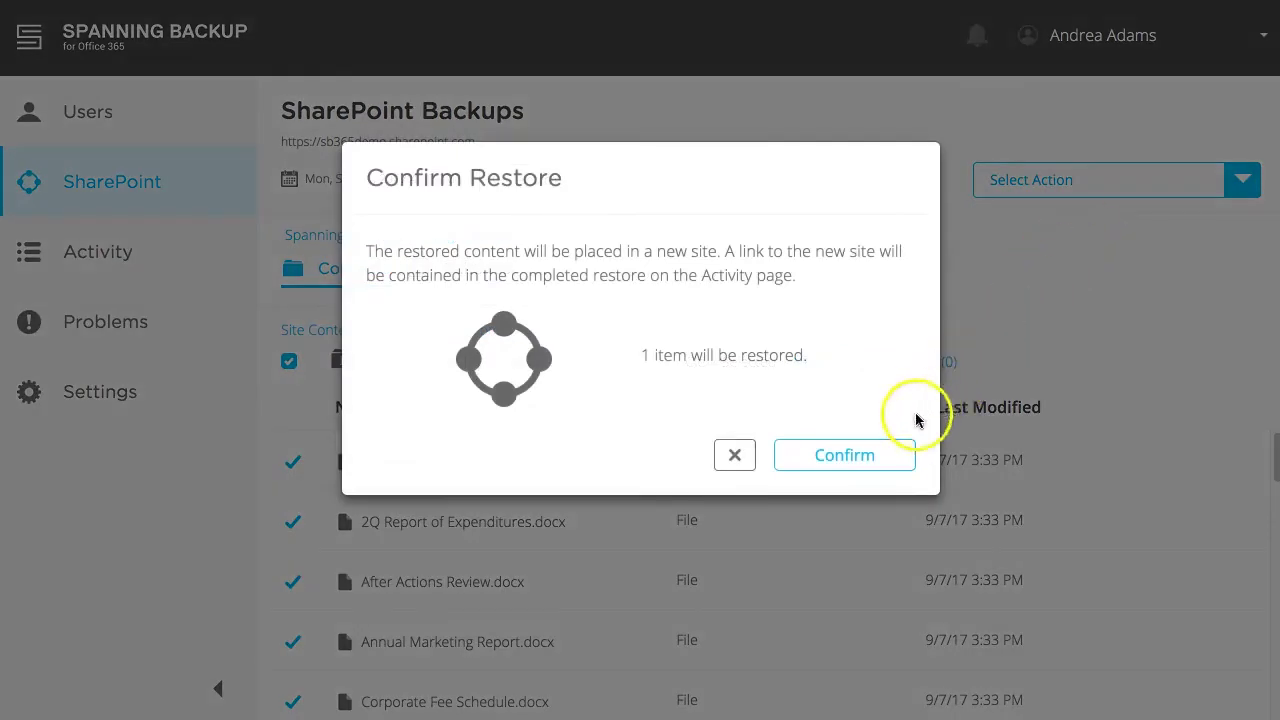
pyautogui.click(887, 466)
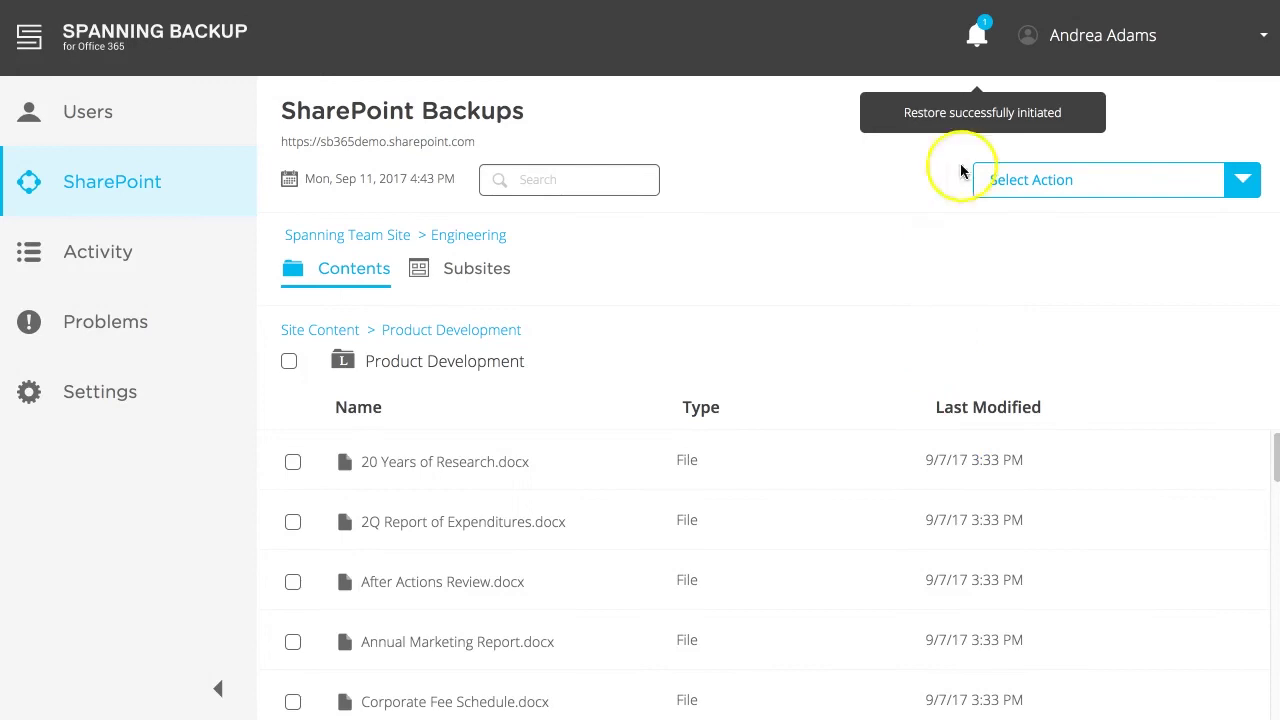
# Confirm in past activity that the Admin SharePoint Restore finished 27 of 27 files, then view Problems
pyautogui.click(977, 37)
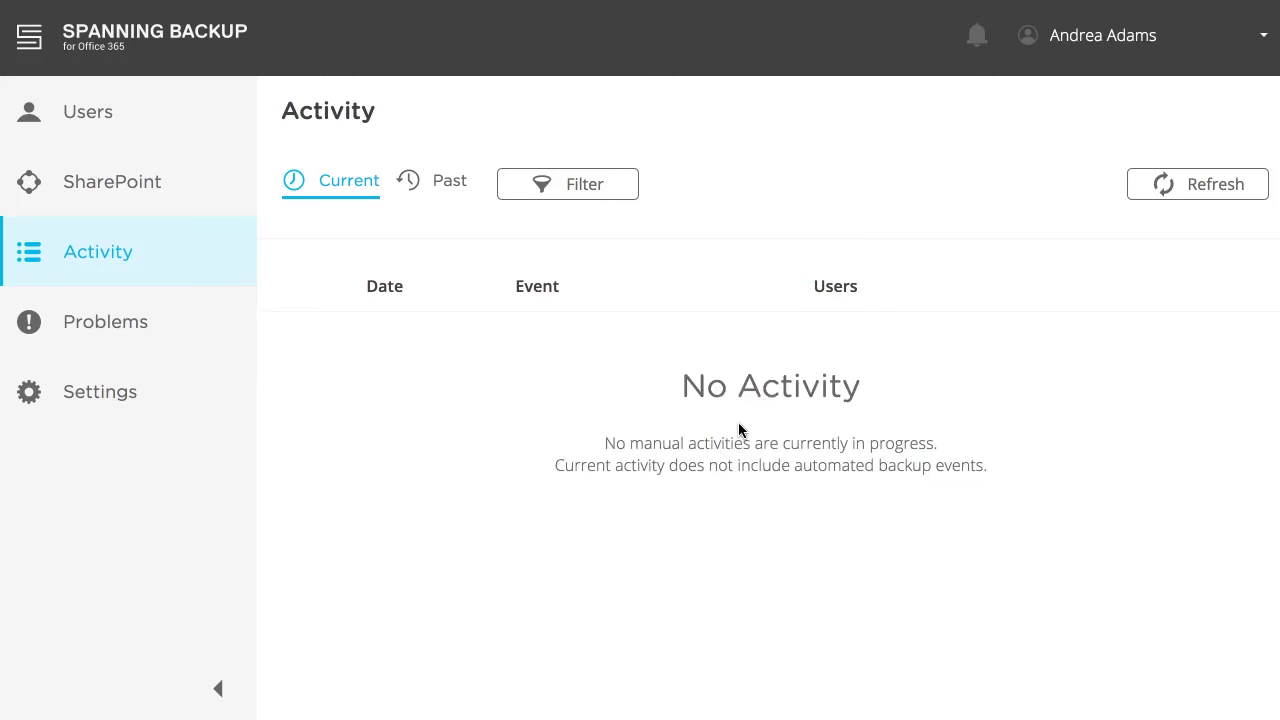
pyautogui.click(440, 190)
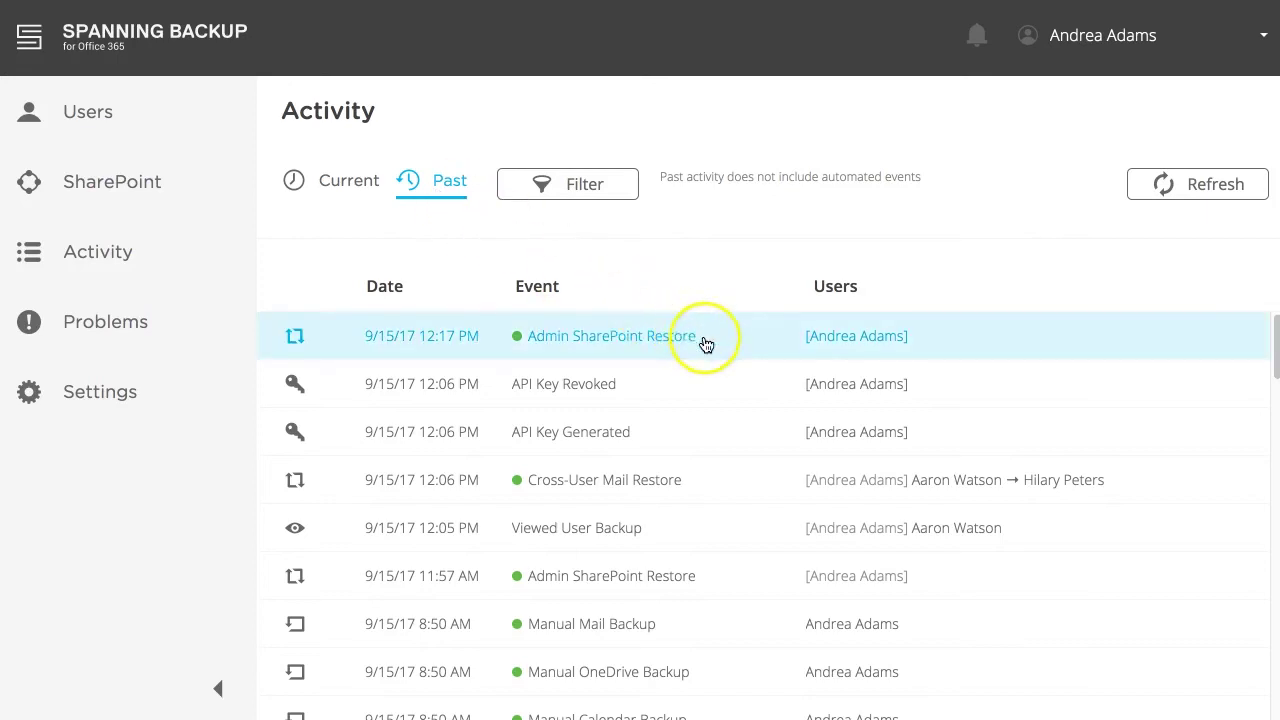
pyautogui.scroll(-3, 706, 600)
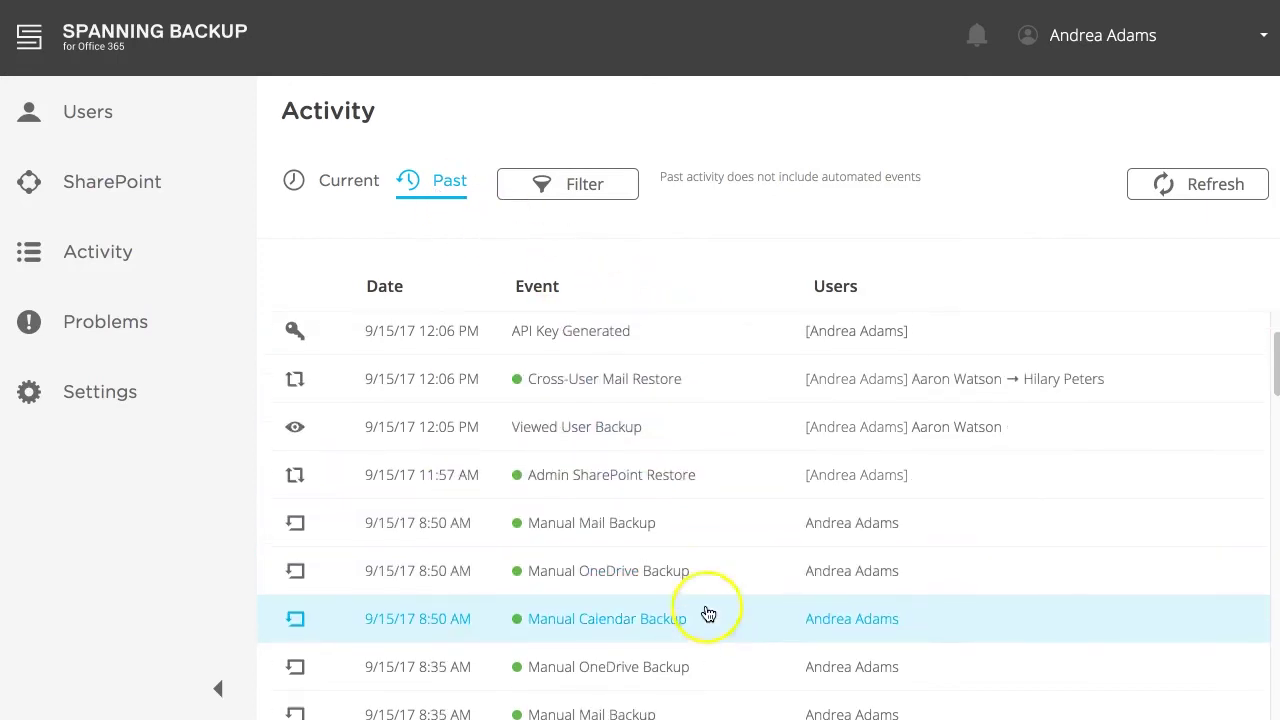
pyautogui.scroll(3, 706, 625)
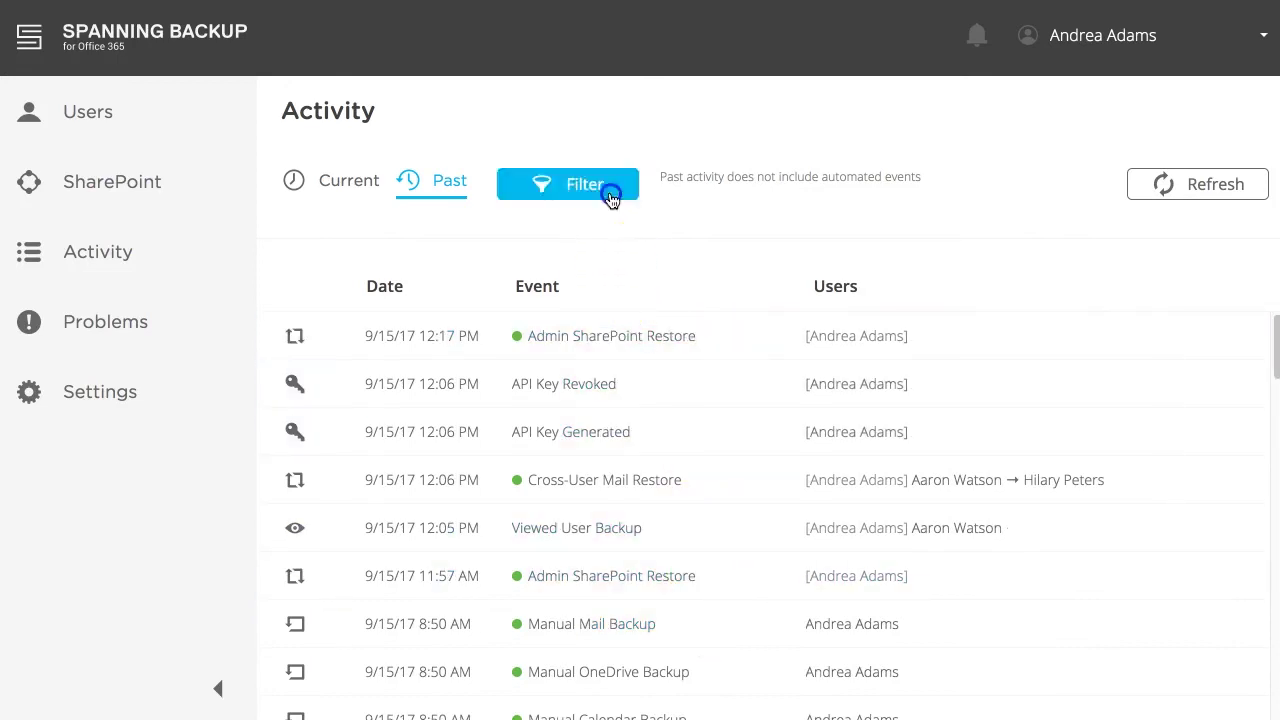
pyautogui.click(606, 193)
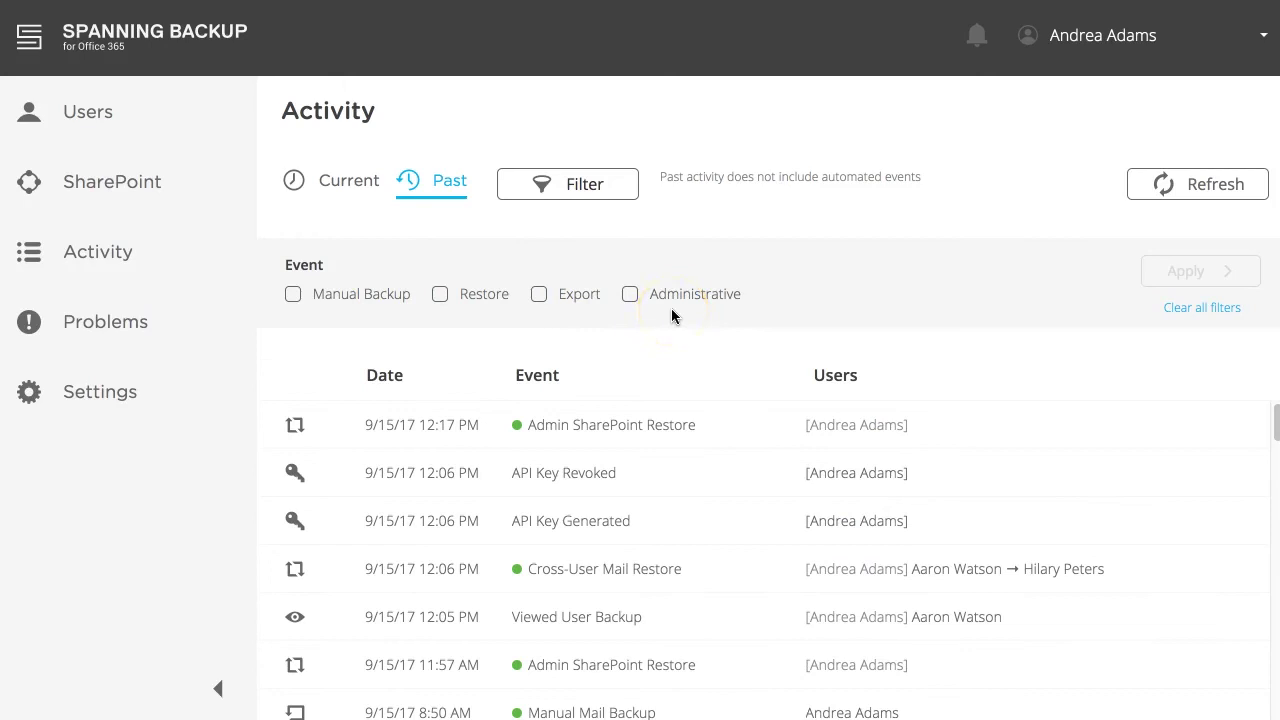
pyautogui.click(697, 410)
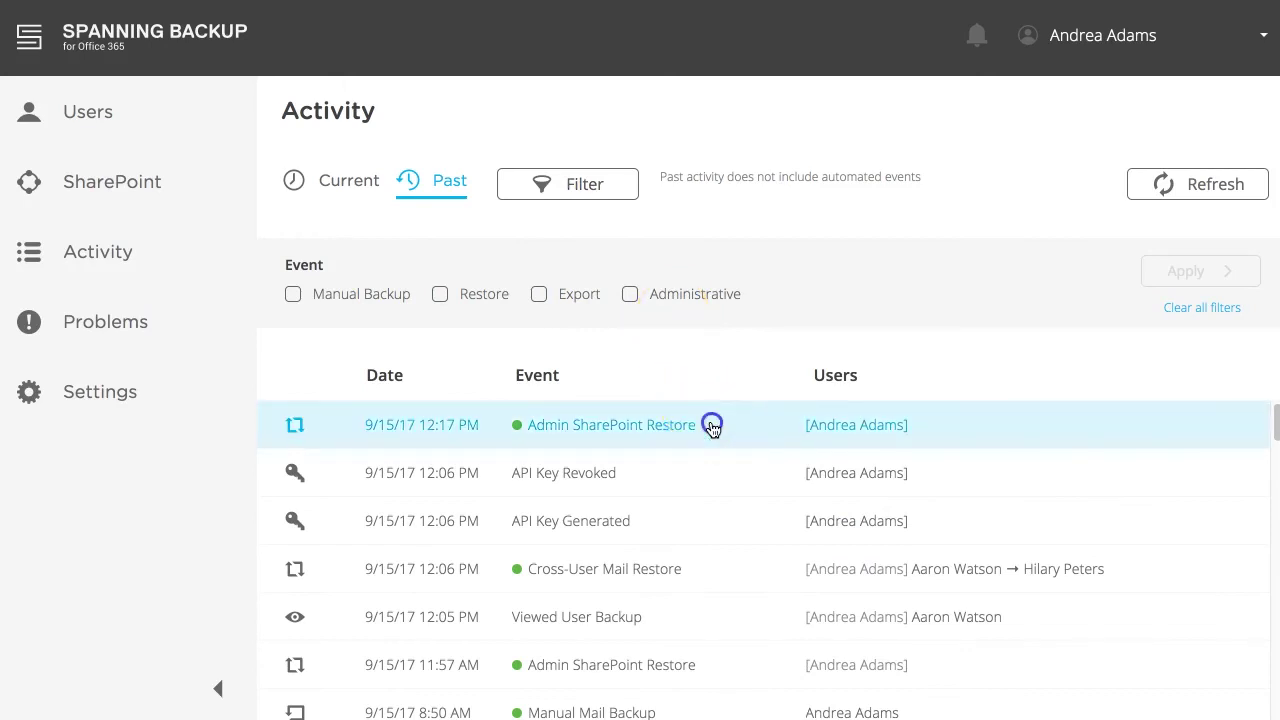
pyautogui.click(703, 470)
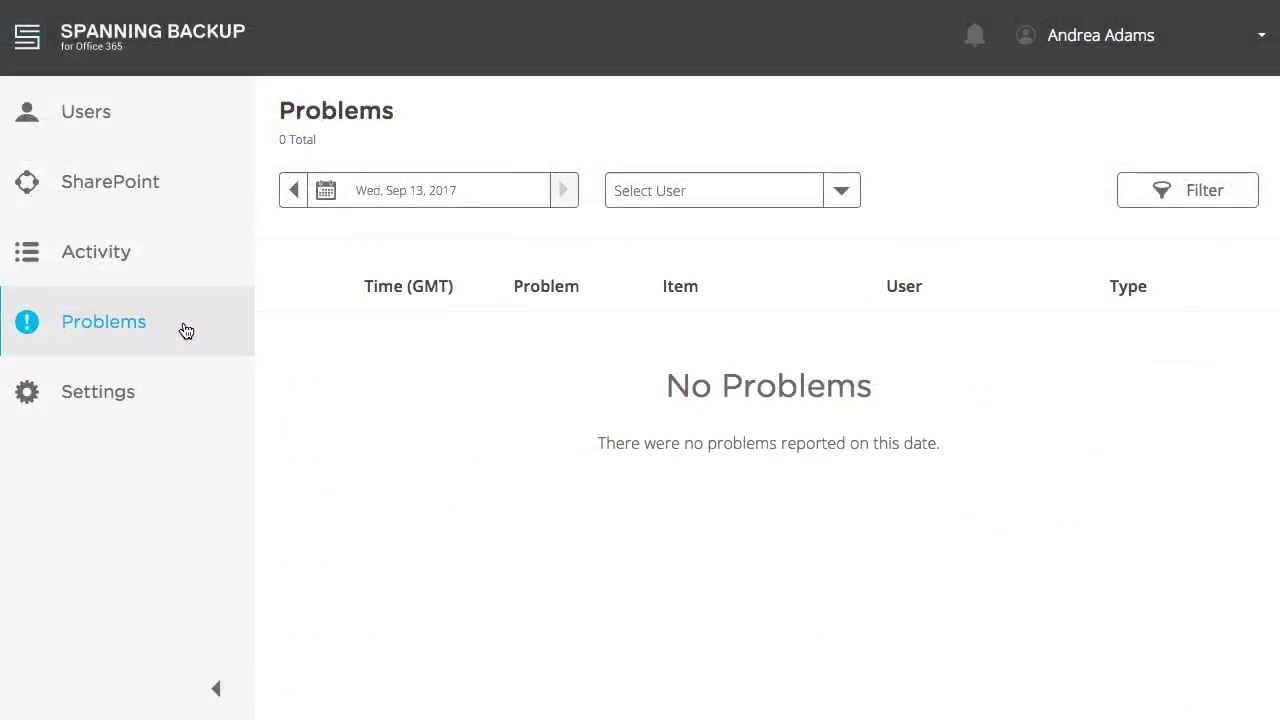
# Review Sep 12, 2017 problems, expanding the 1:02 PM error's code 10004 explanation, then go to Settings
pyautogui.click(463, 191)
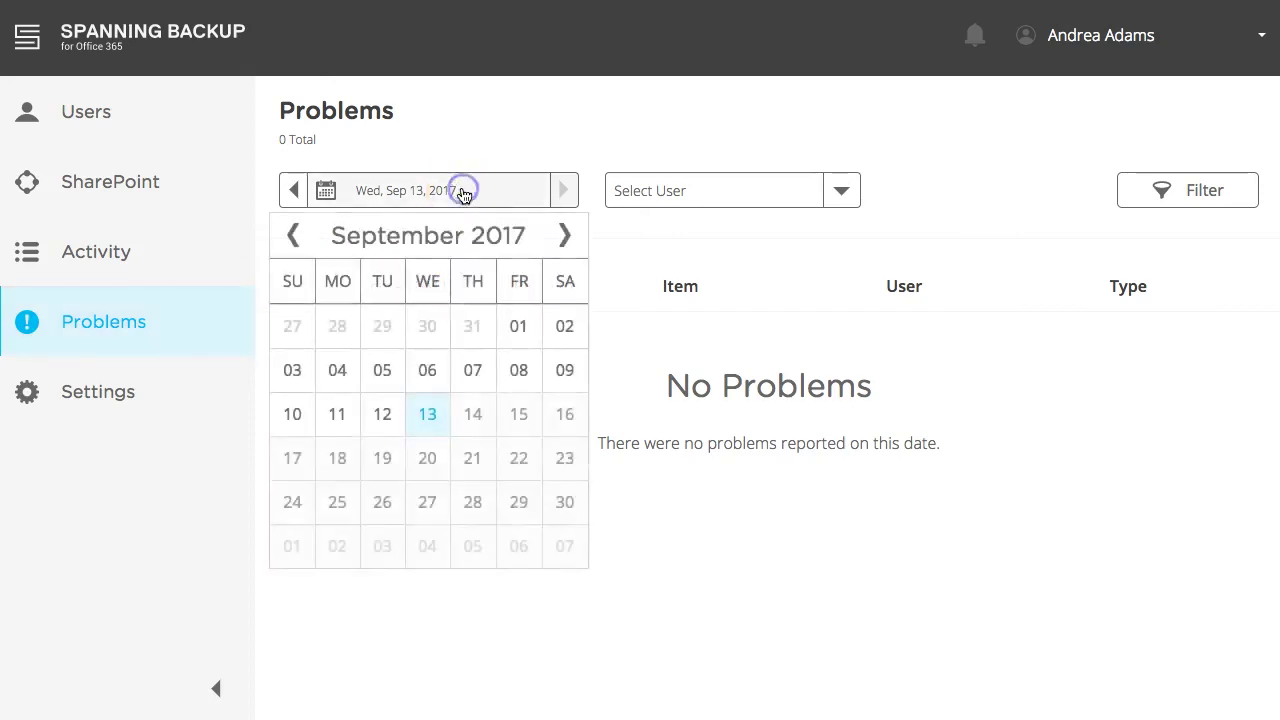
pyautogui.click(381, 410)
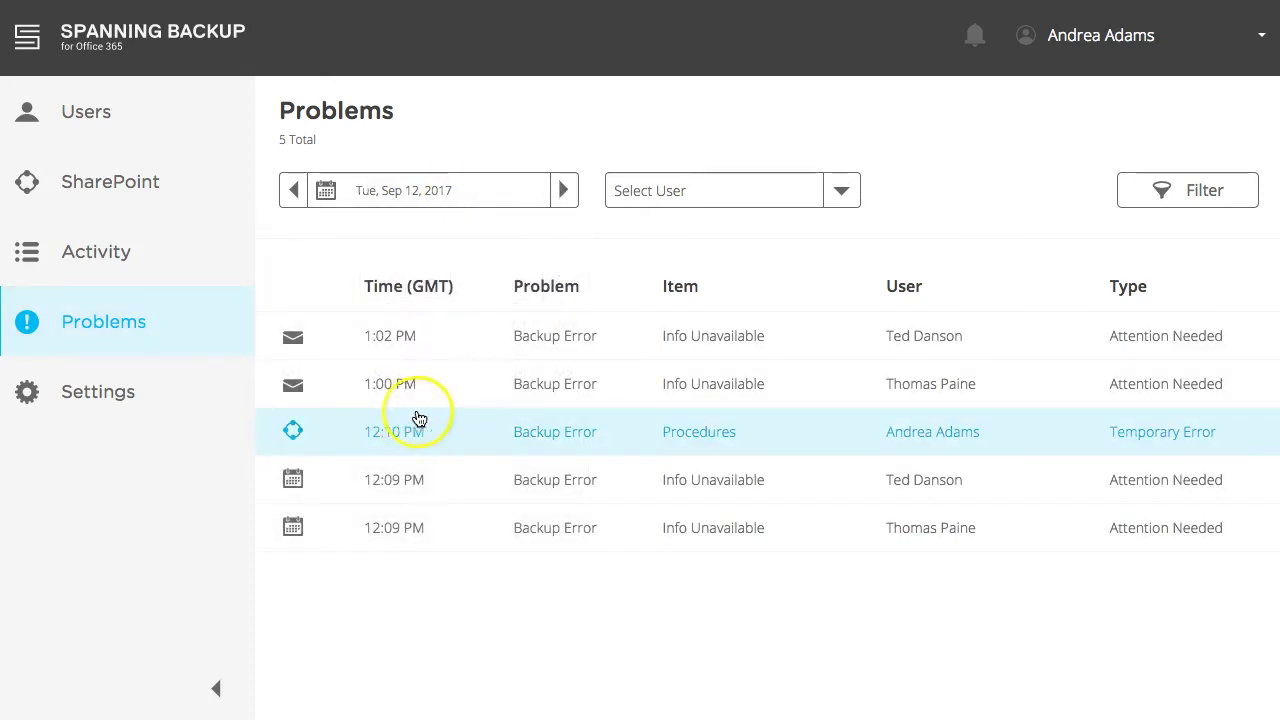
pyautogui.click(476, 353)
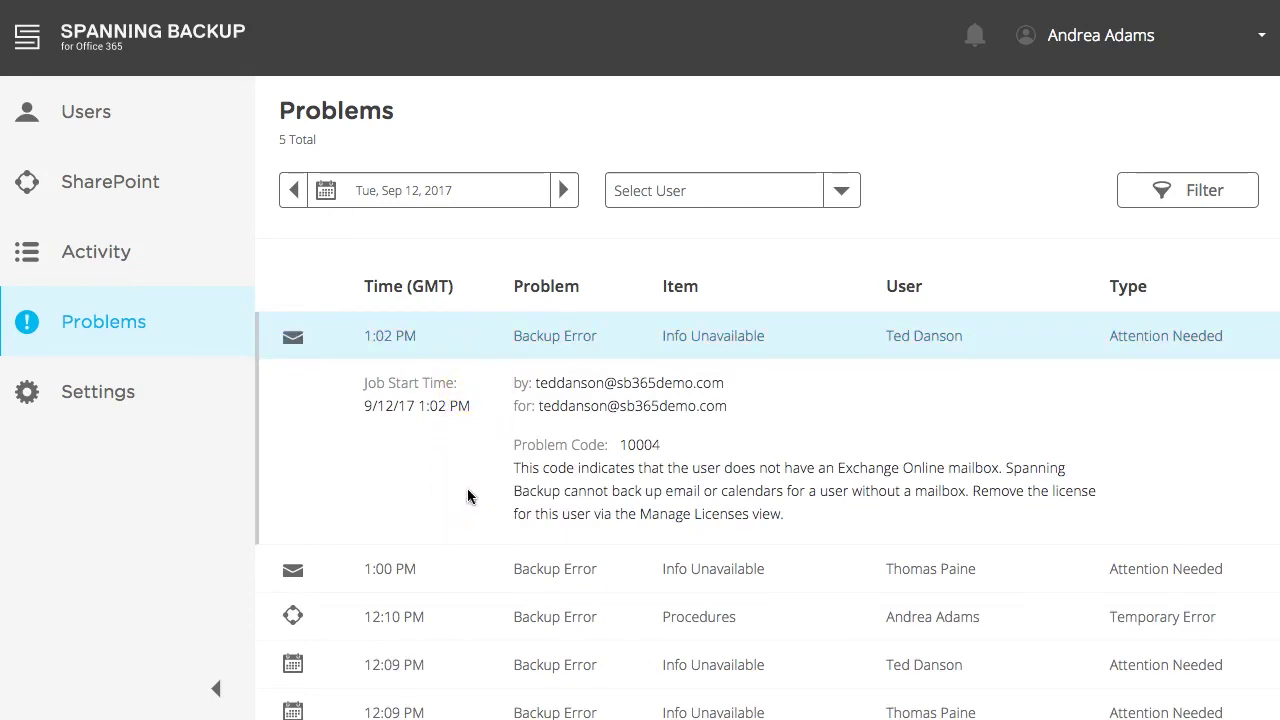
pyautogui.click(185, 403)
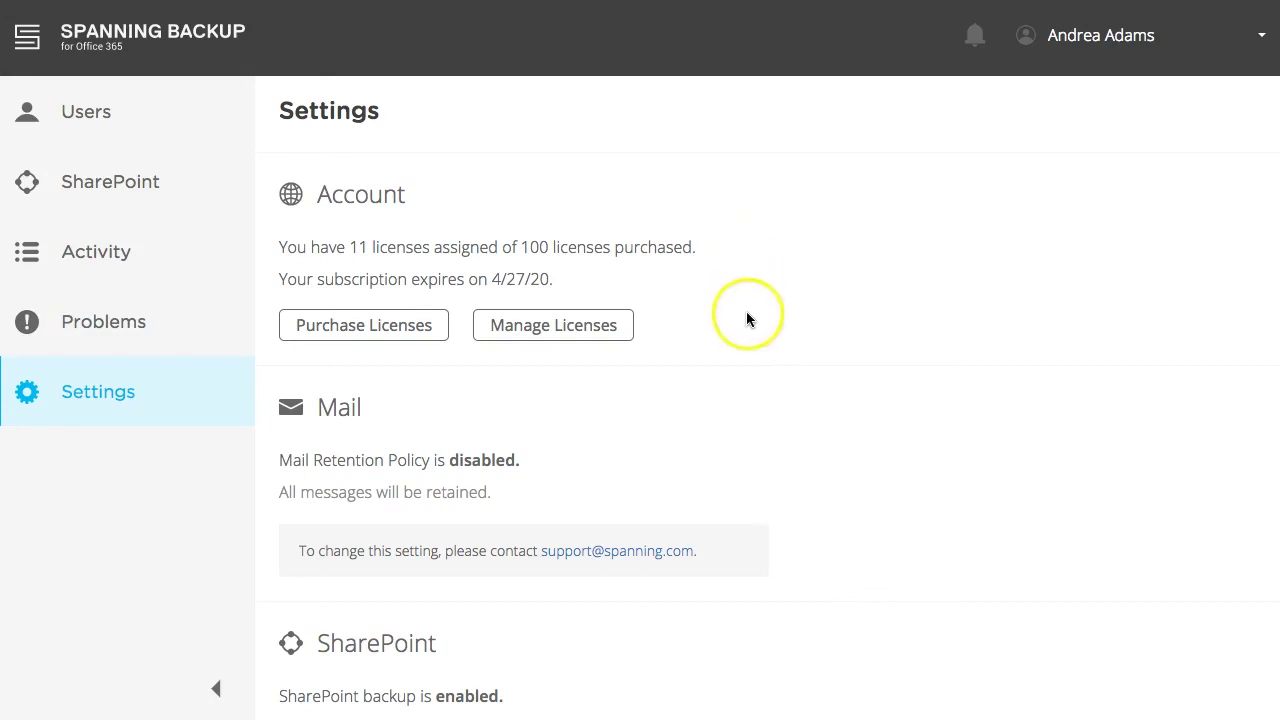
pyautogui.scroll(-2, 764, 426)
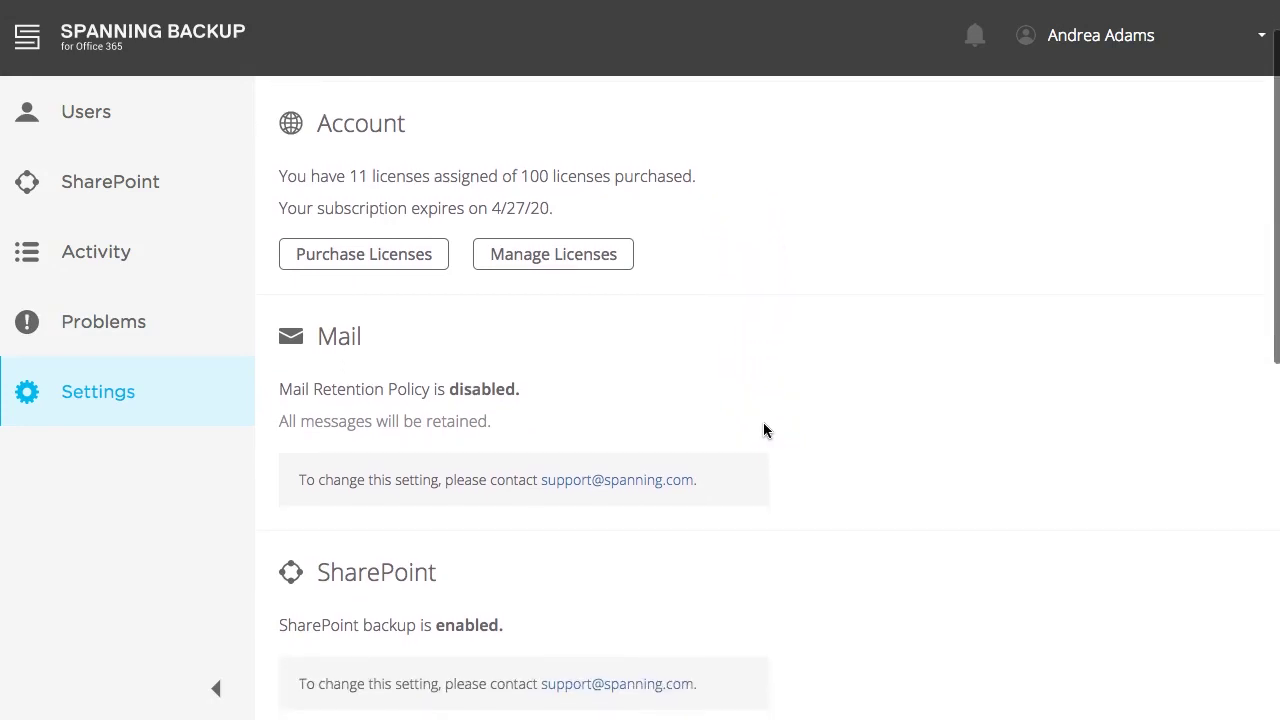
pyautogui.scroll(1, 763, 430)
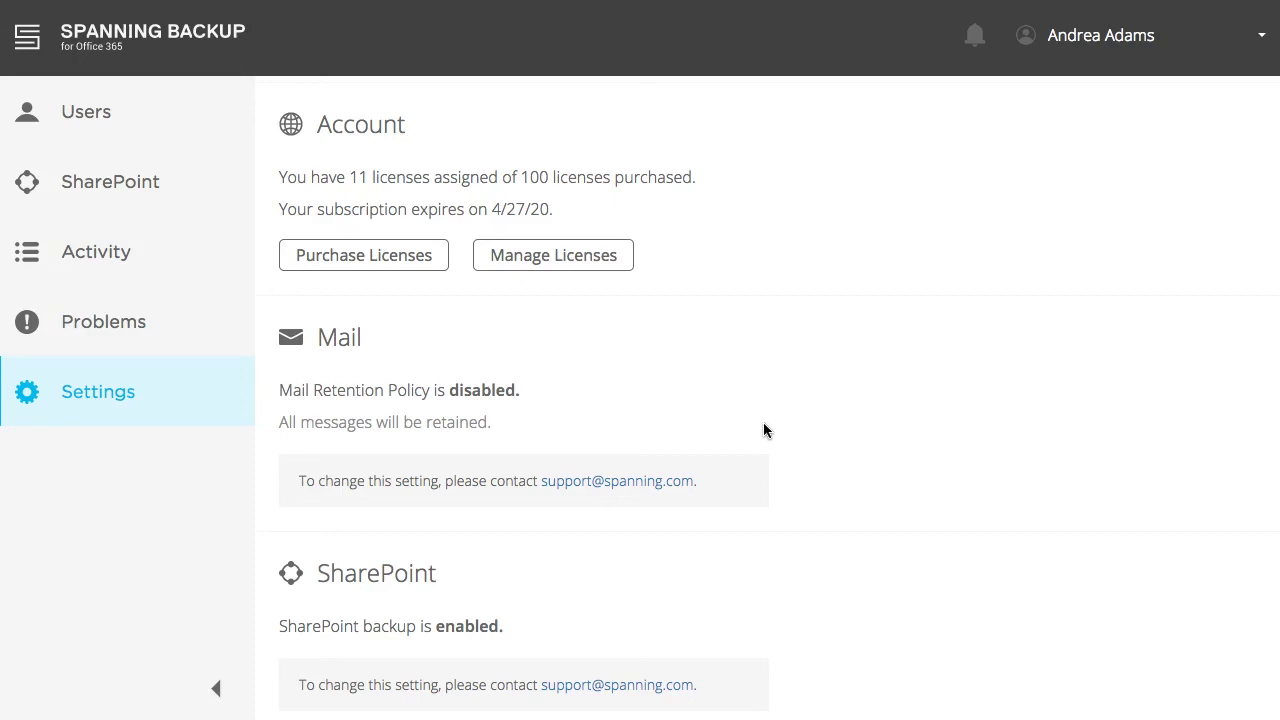
pyautogui.scroll(-5, 763, 430)
pyautogui.scroll(-1, 763, 430)
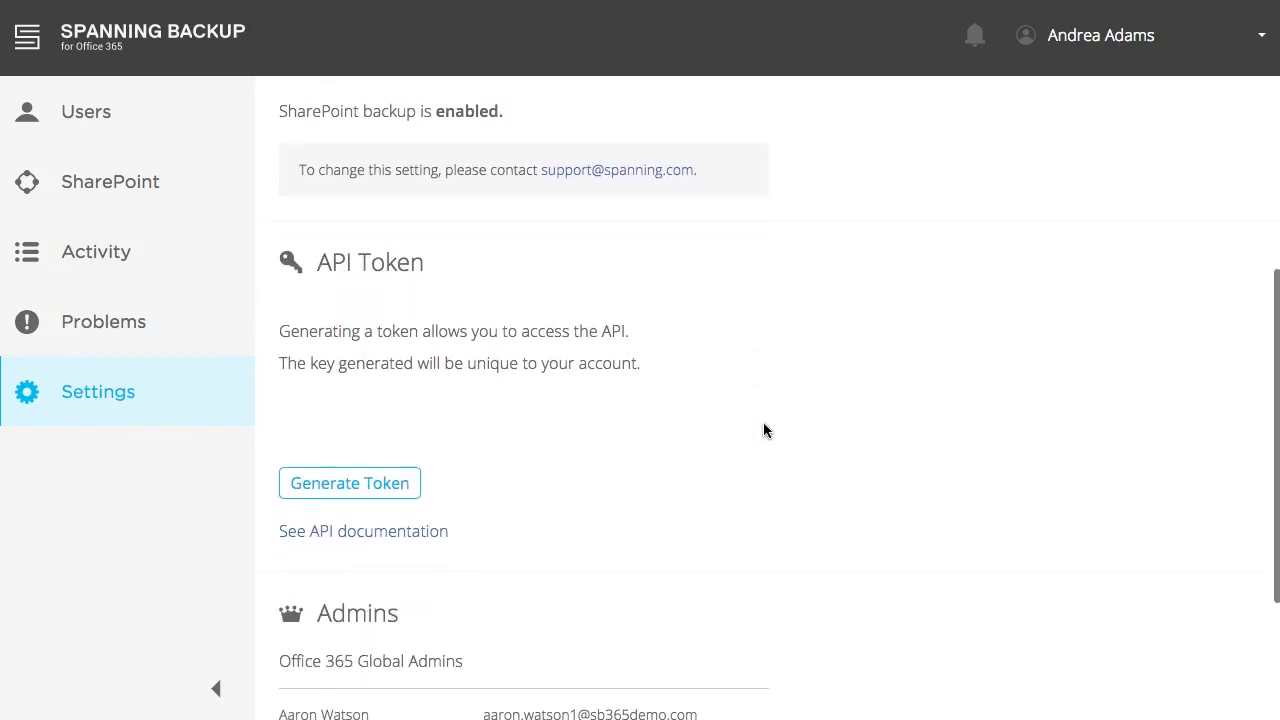
pyautogui.click(416, 498)
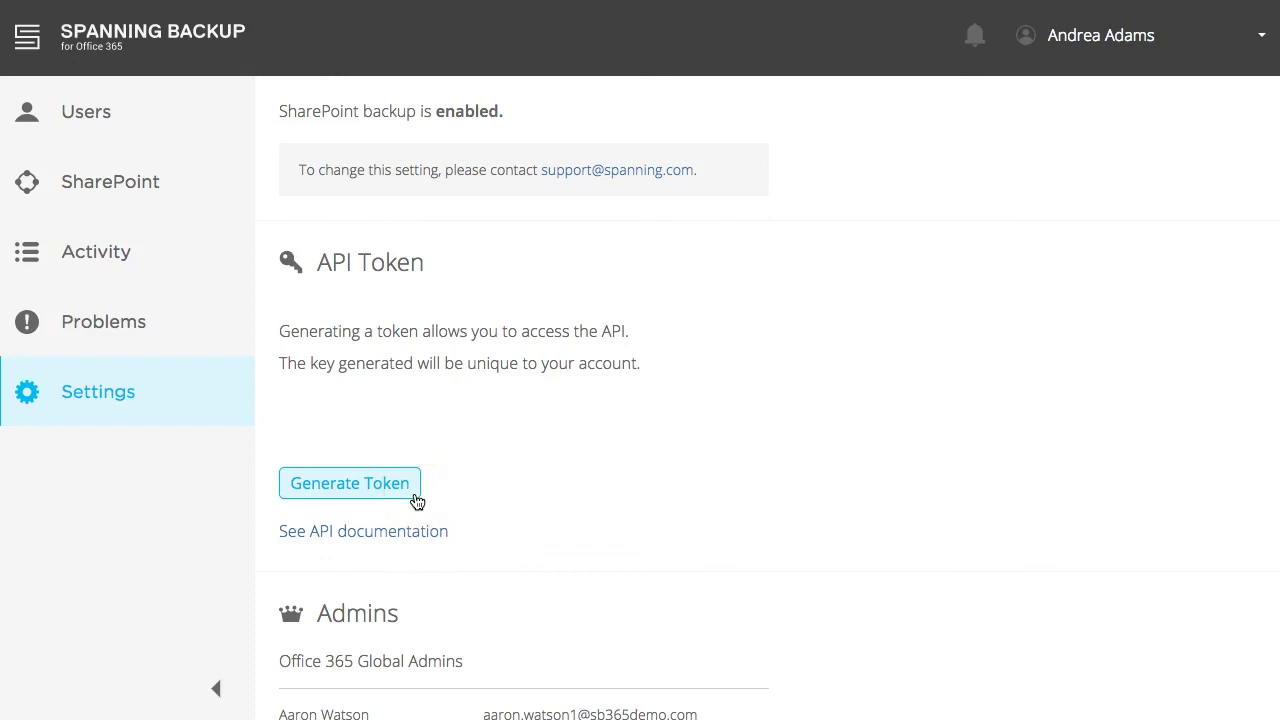
pyautogui.click(687, 498)
pyautogui.scroll(-5, 687, 498)
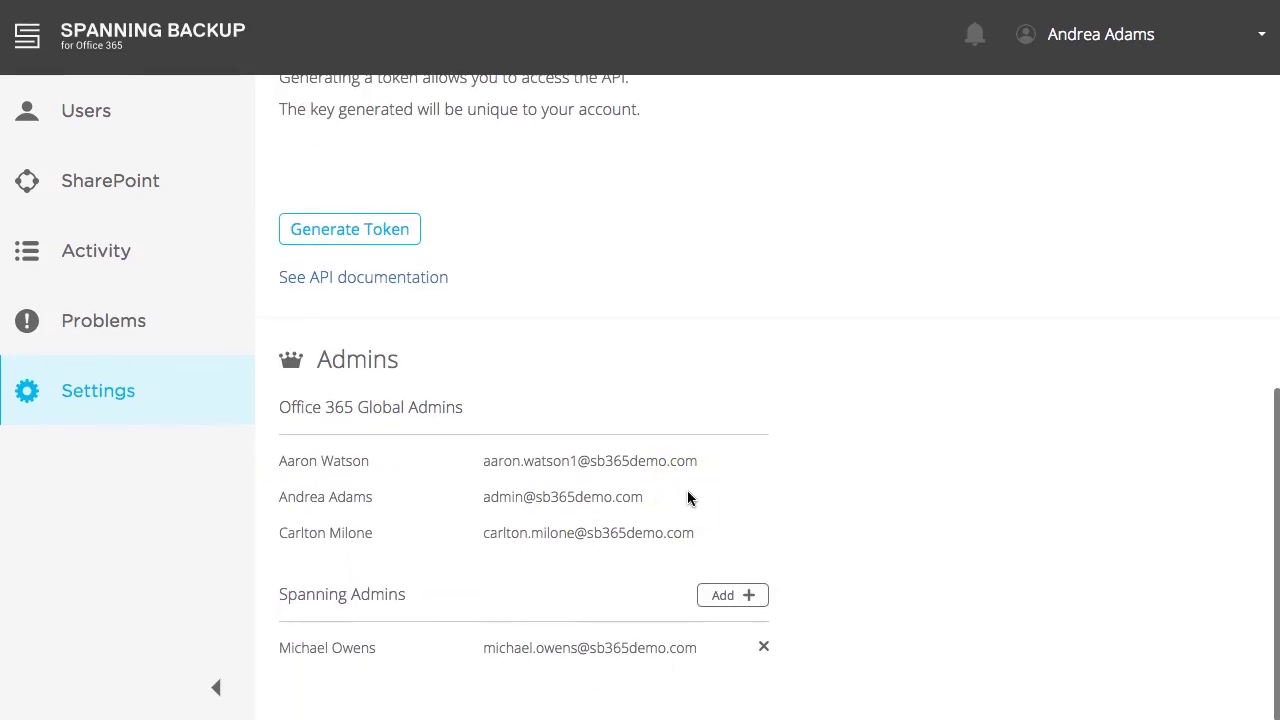
# Choose a user from the Add a Spanning Admin list and confirm them as the second Spanning Admin
pyautogui.click(757, 597)
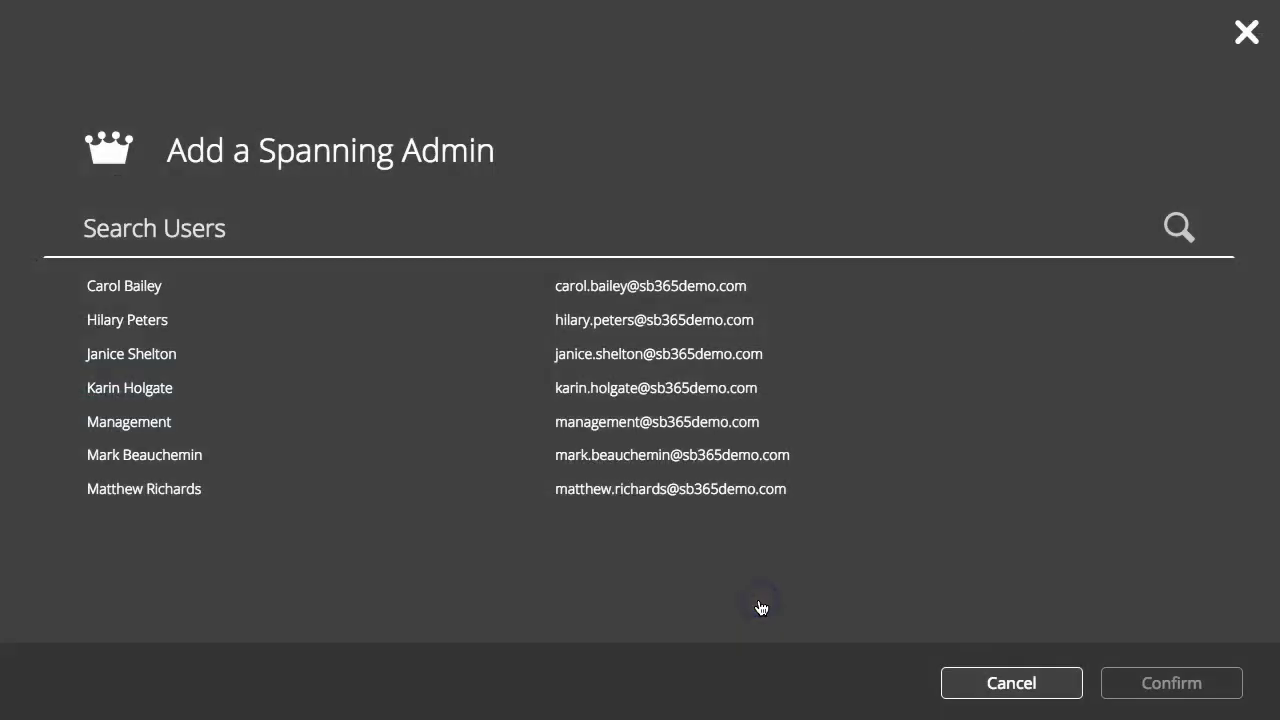
pyautogui.click(762, 608)
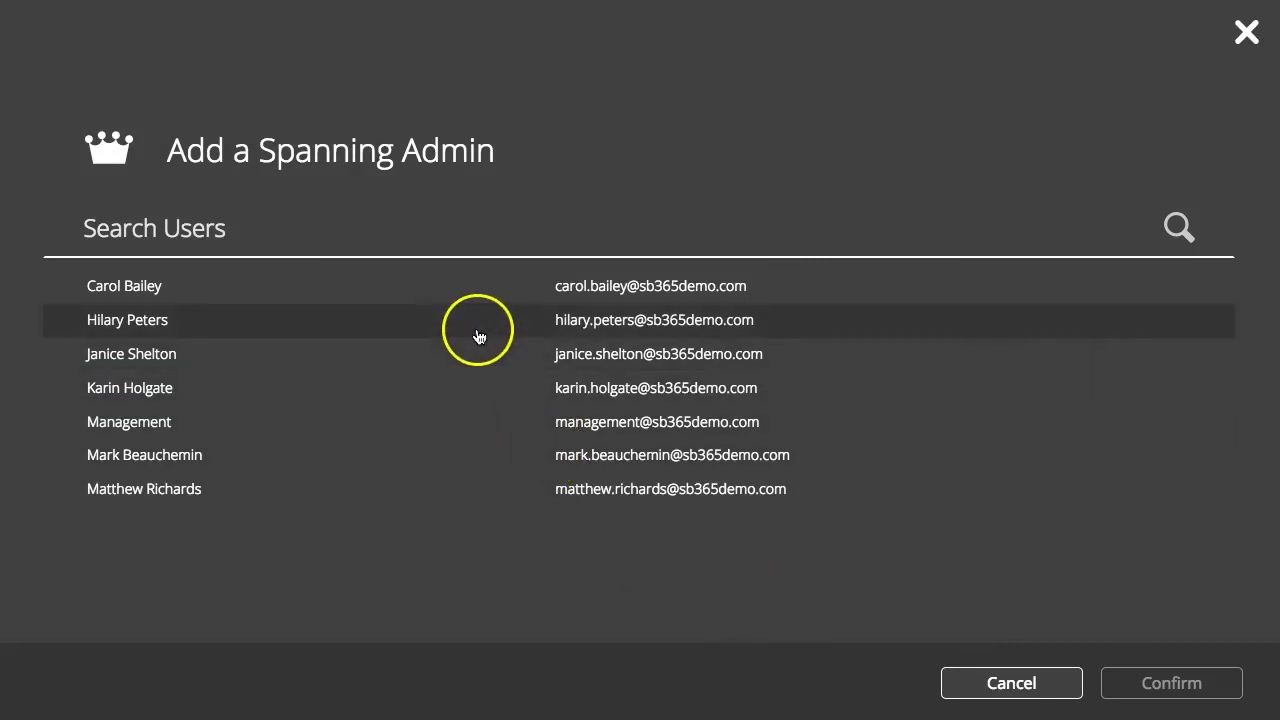
pyautogui.click(478, 335)
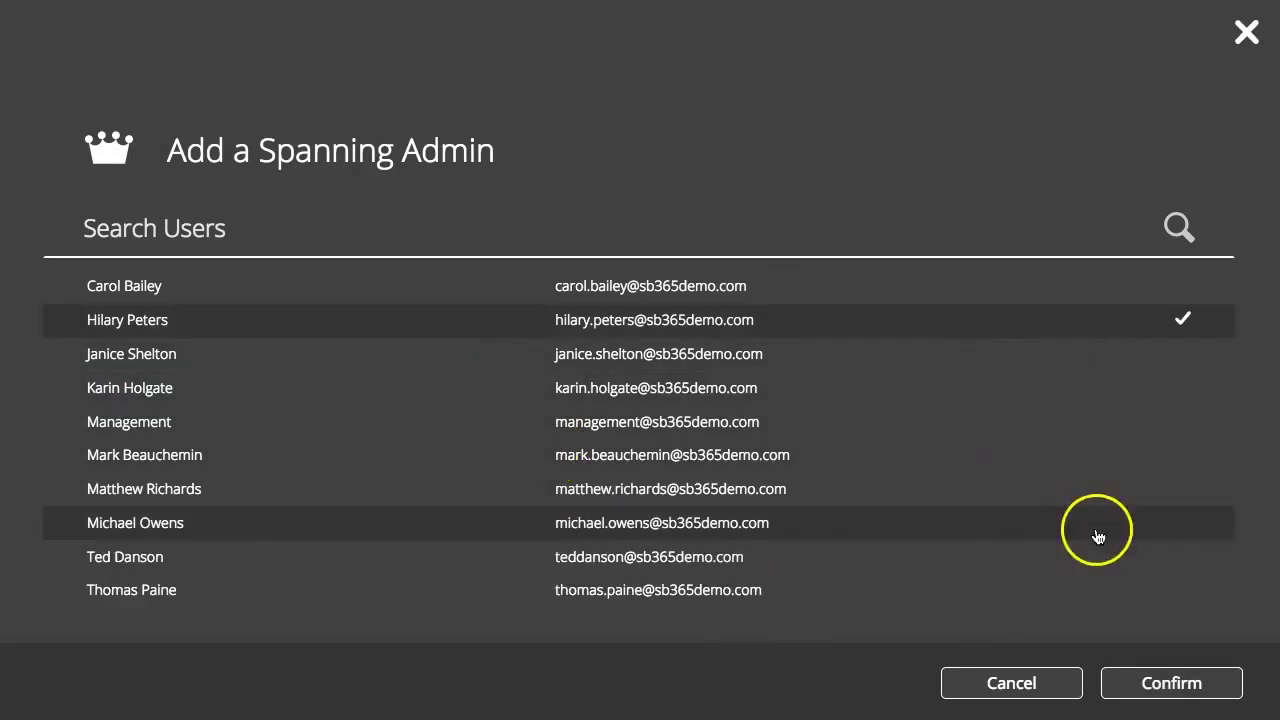
pyautogui.click(1150, 683)
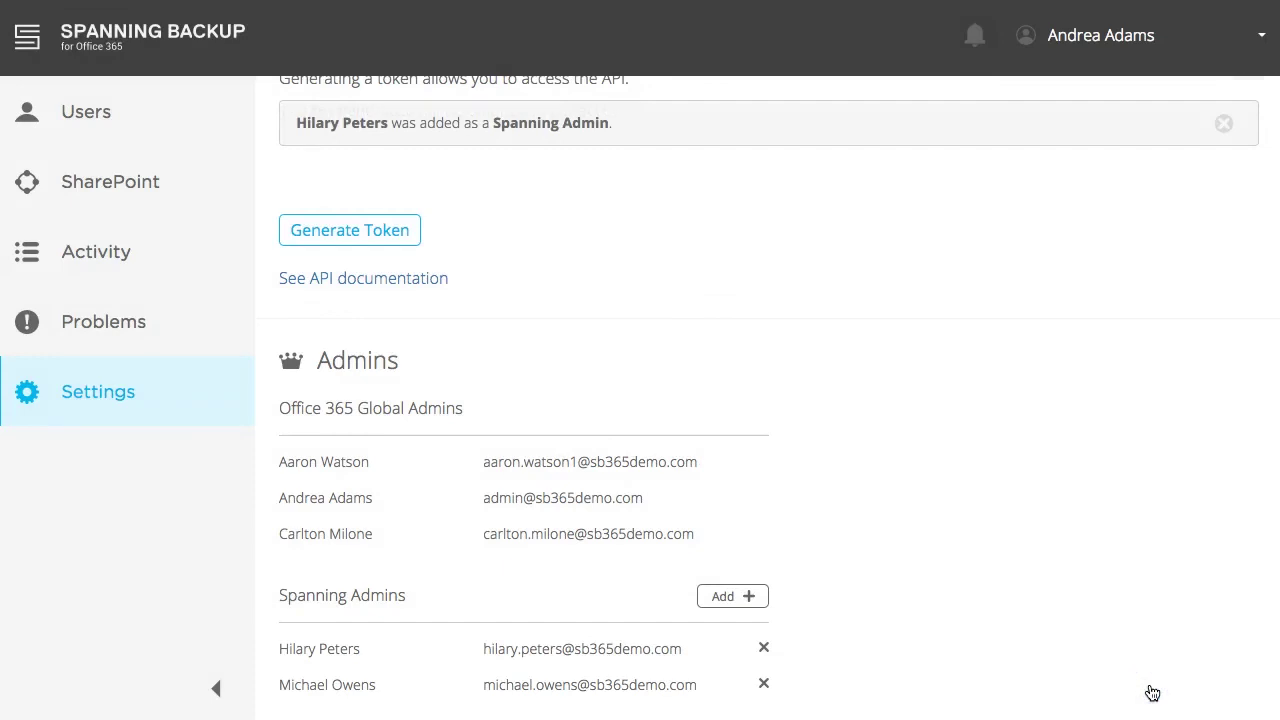
pyautogui.click(1027, 606)
pyautogui.scroll(-1, 1027, 606)
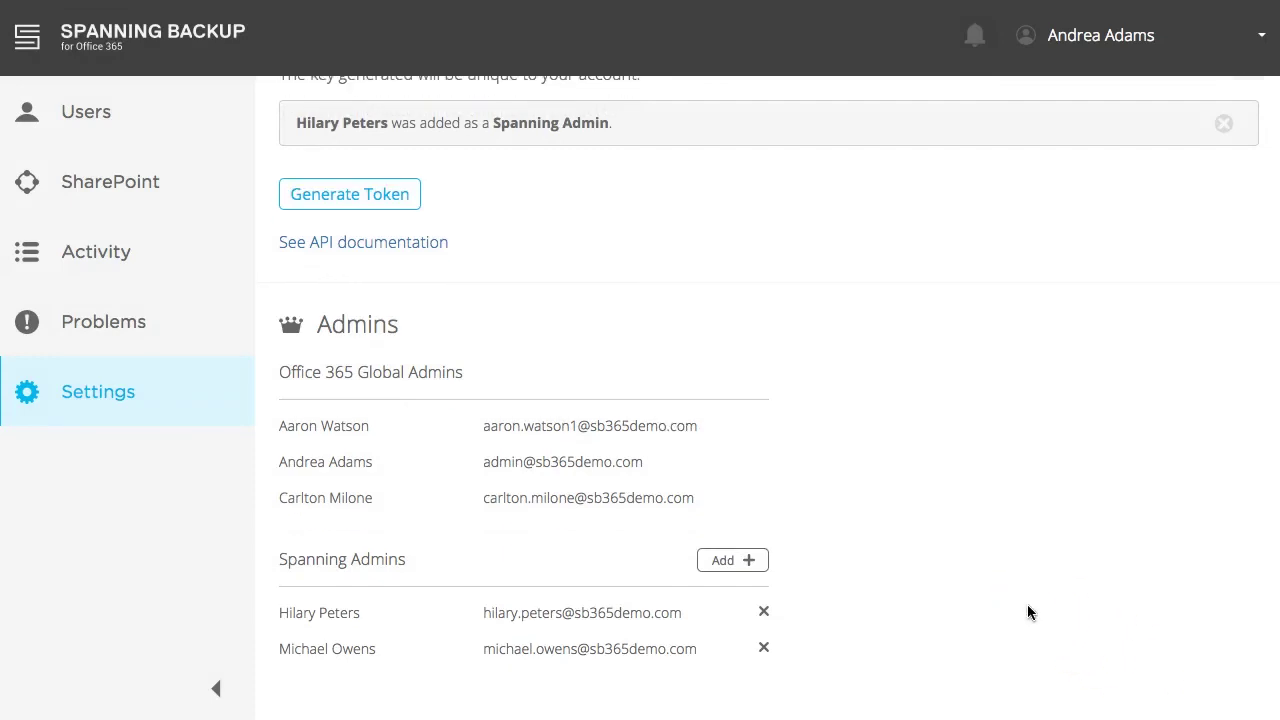